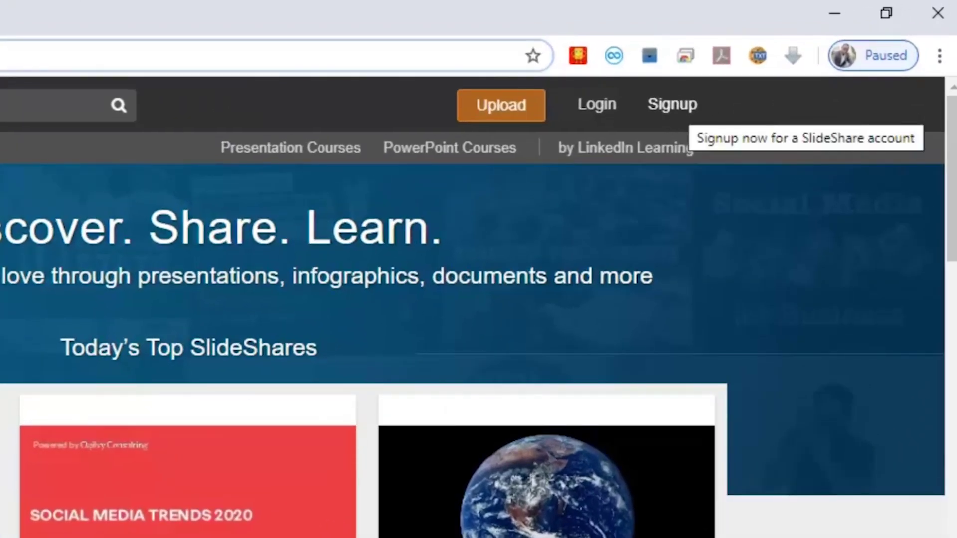
Start the SlideShare sign-up by choosing Signup and then Join LinkedIn.
click(677, 105)
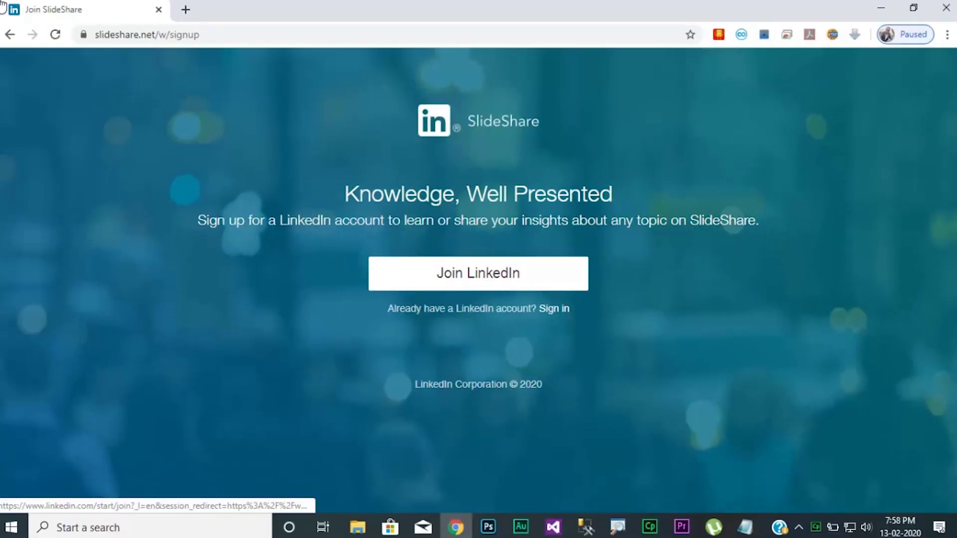
click(479, 273)
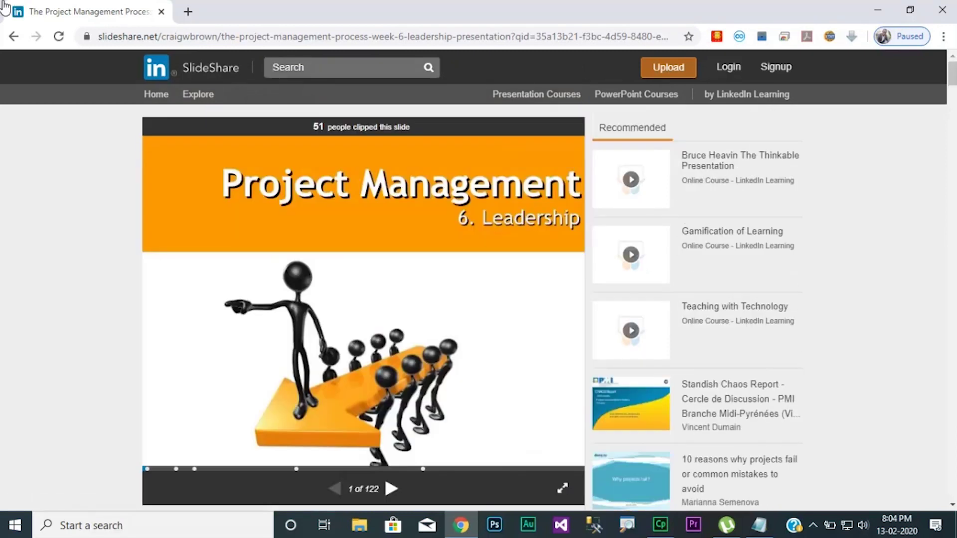
Search for 'surveying' and advance the total station presentation to the next slide.
text(su)
text(rveyin)
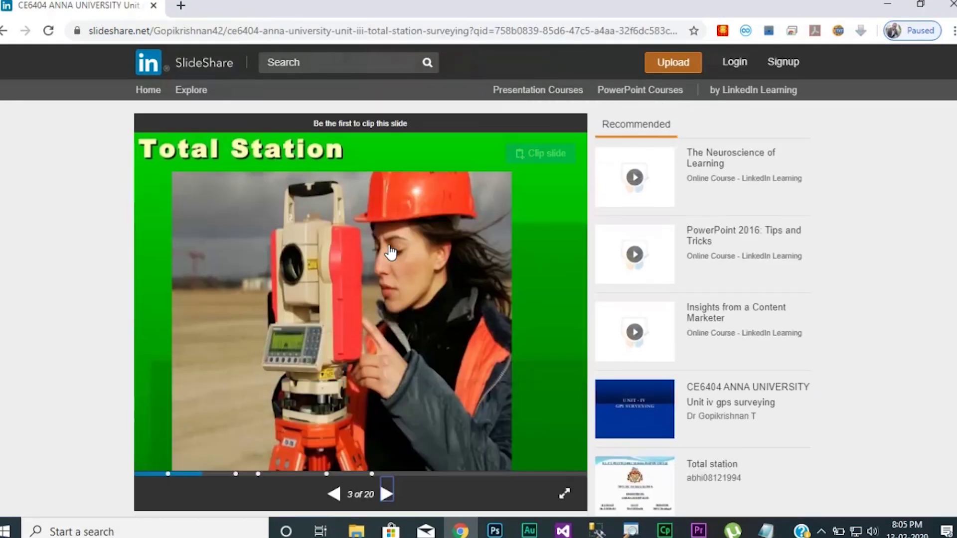
scroll(387, 303, down, 1)
click(386, 420)
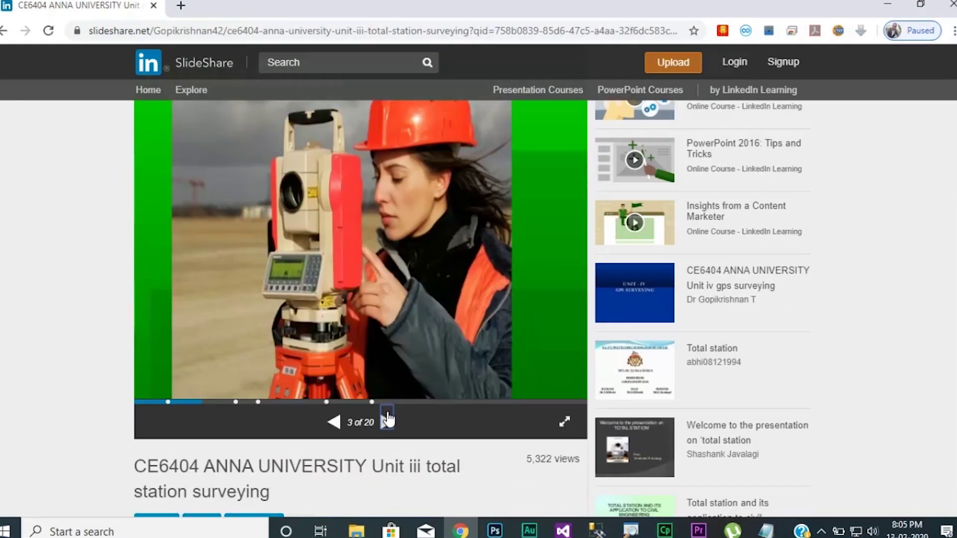
Start a new presentation search for 'anatomey'.
scroll(387, 421, up, 1)
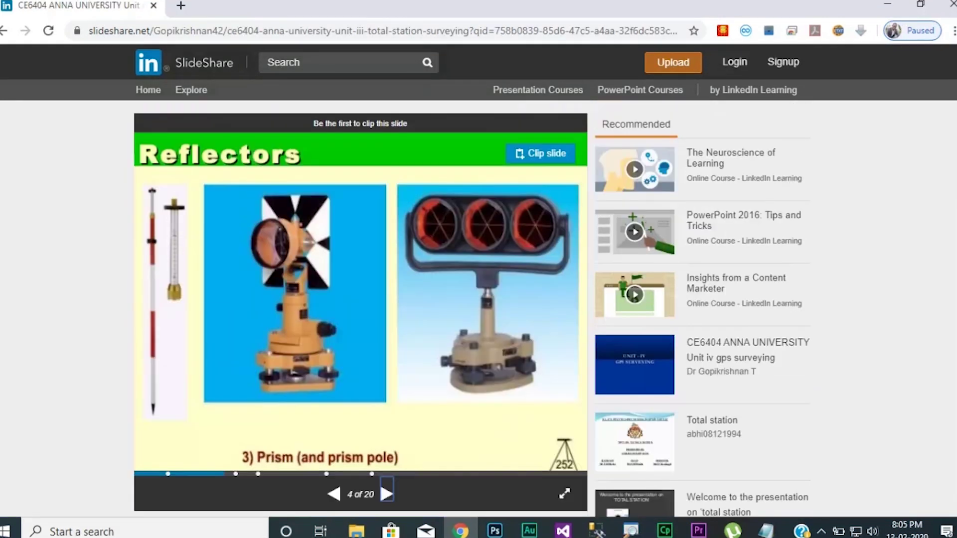
click(365, 64)
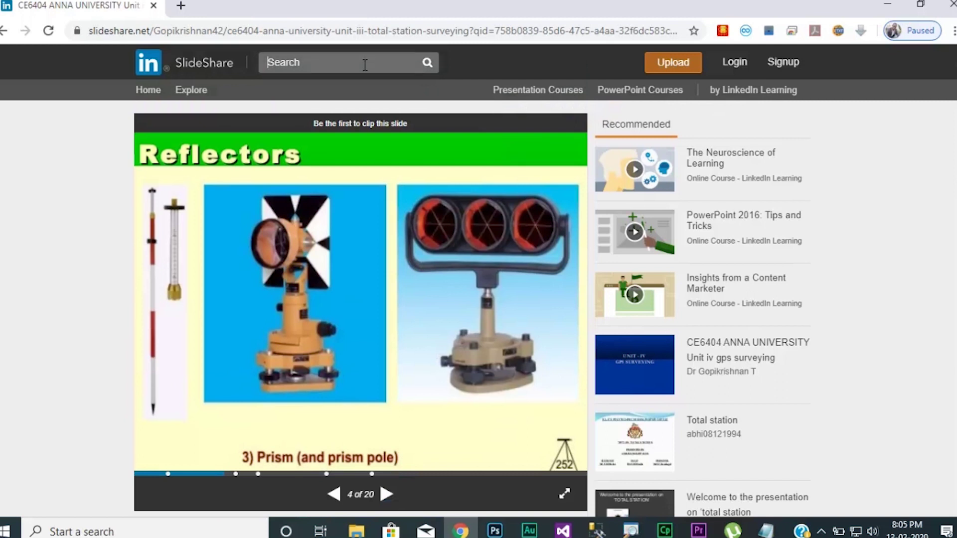
text(anatomey)
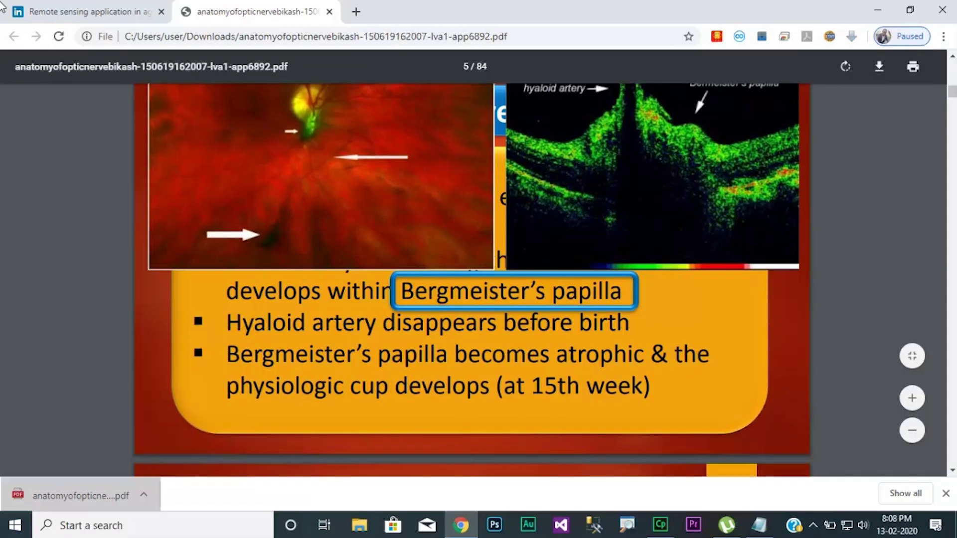
Scroll through the optic nerve anatomy PDF and jump to its last page.
scroll(478, 299, down, 20)
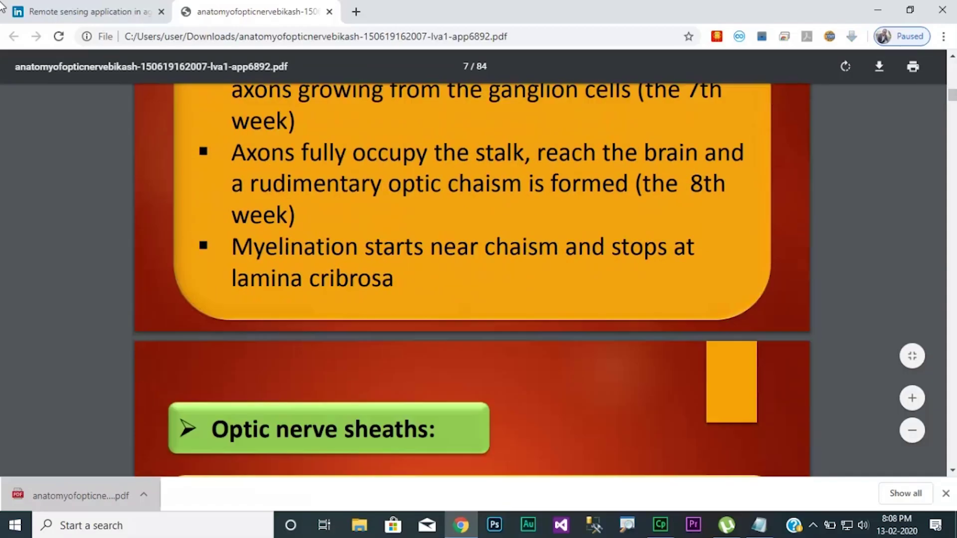
scroll(472, 299, down, 20)
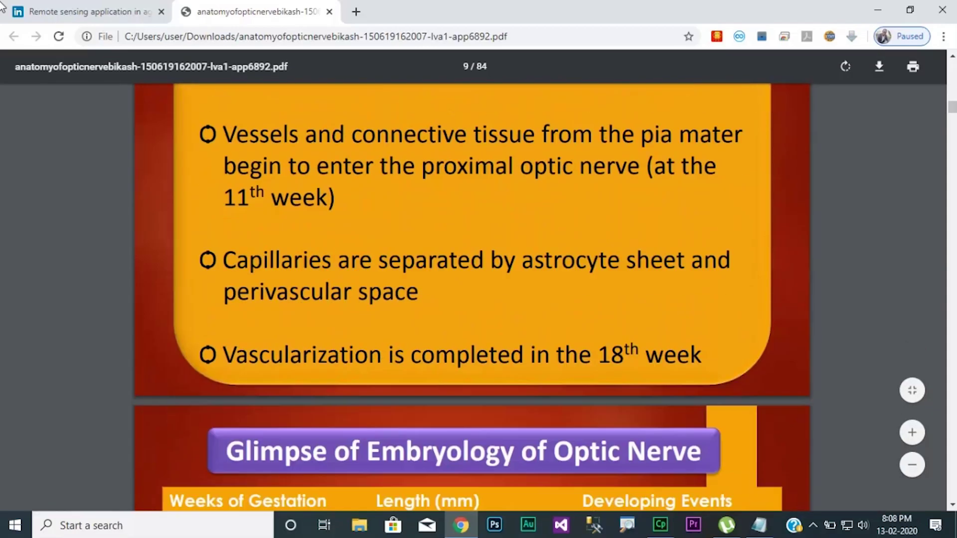
scroll(473, 299, down, 20)
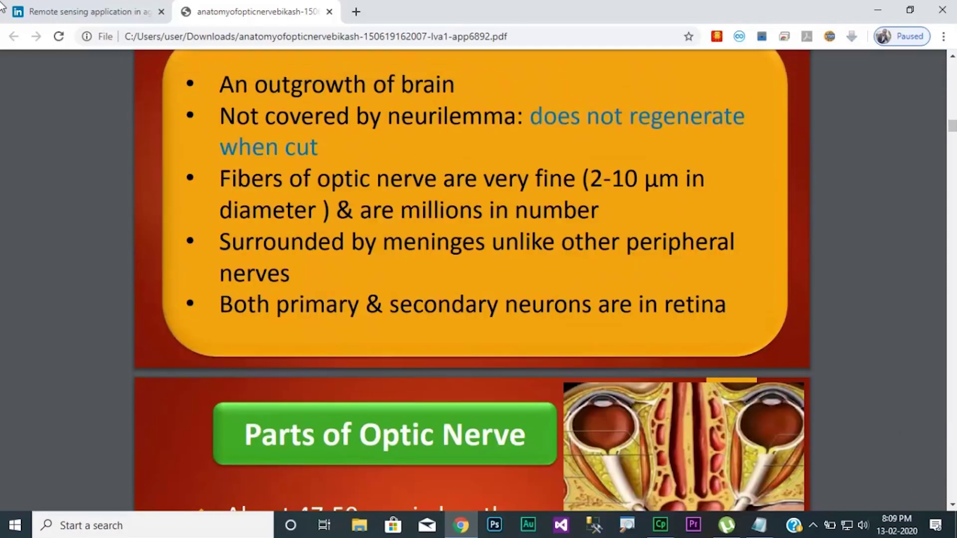
scroll(472, 299, down, 10)
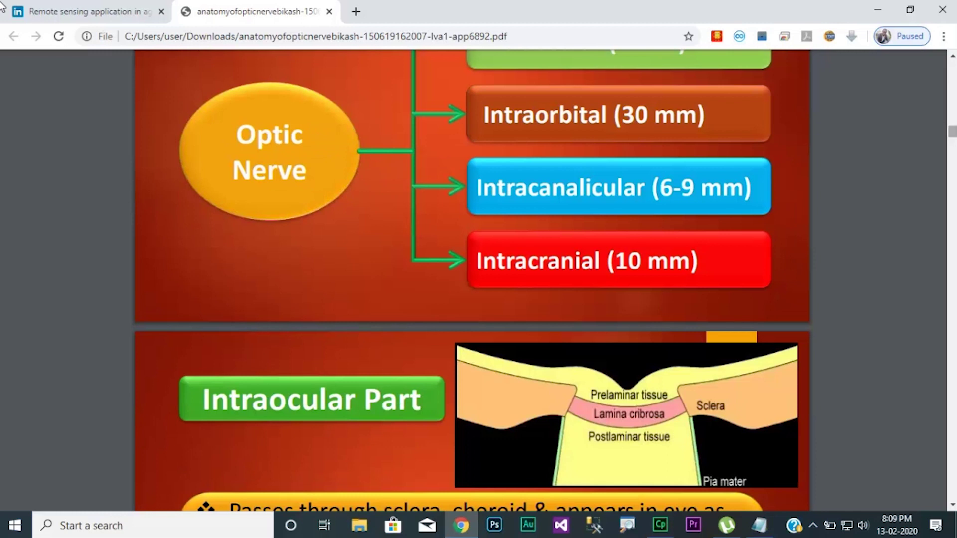
key(End)
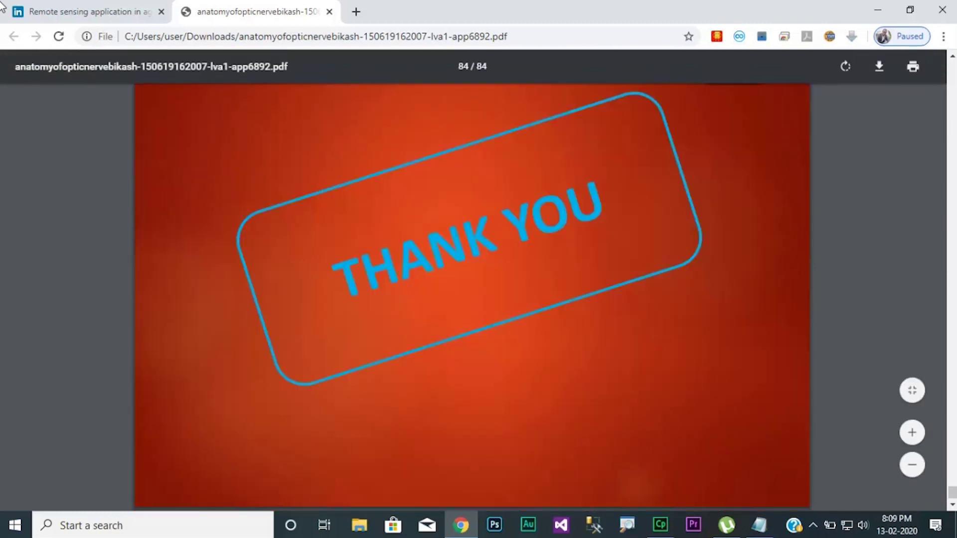
scroll(472, 299, up, 20)
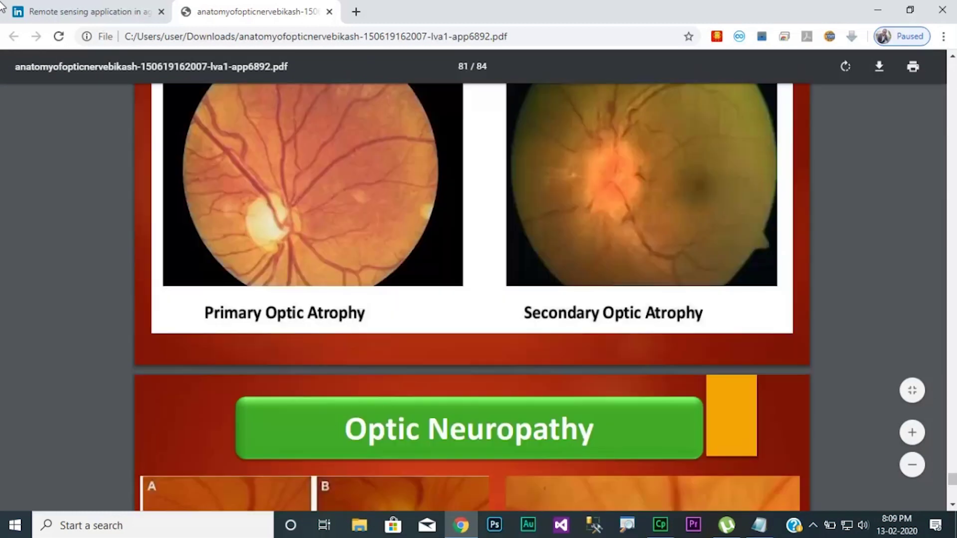
Bring up the PDF page's context menu, then dismiss it.
key(shift+F10)
key(Down)
key(Down)
key(Escape)
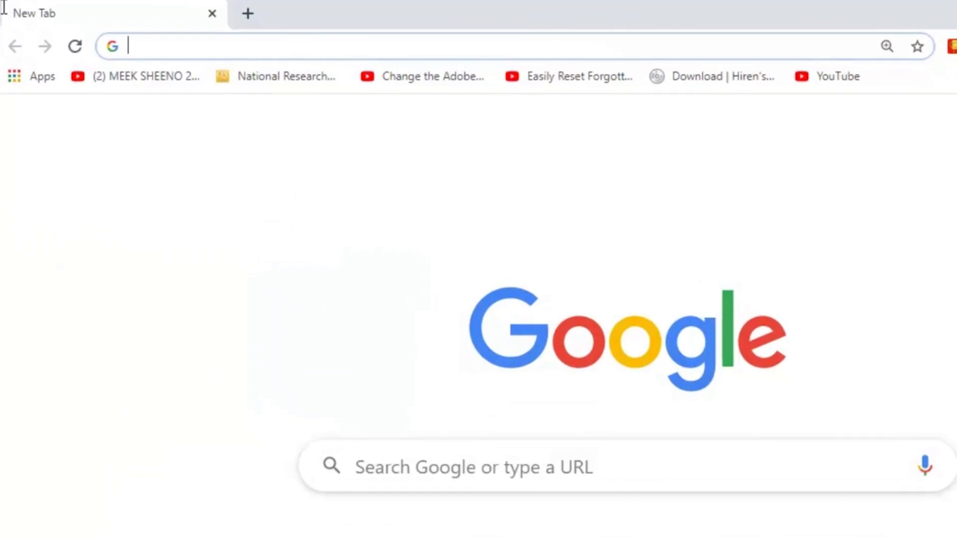
Enter 'sli' in the address bar to load slideshare.net.
text(sli)
key(Return)
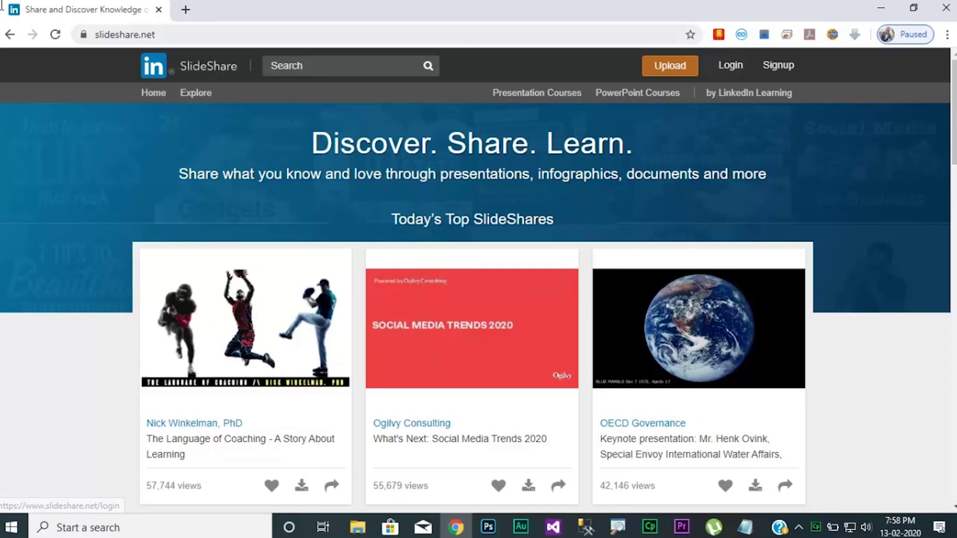
From the SlideShare home page, choose Signup and then Join LinkedIn.
key(ctrl+l)
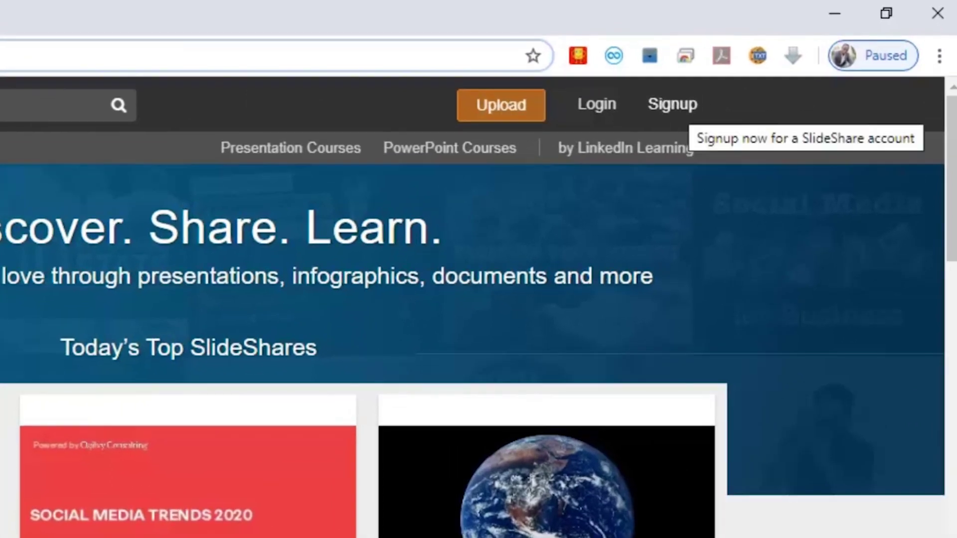
click(686, 105)
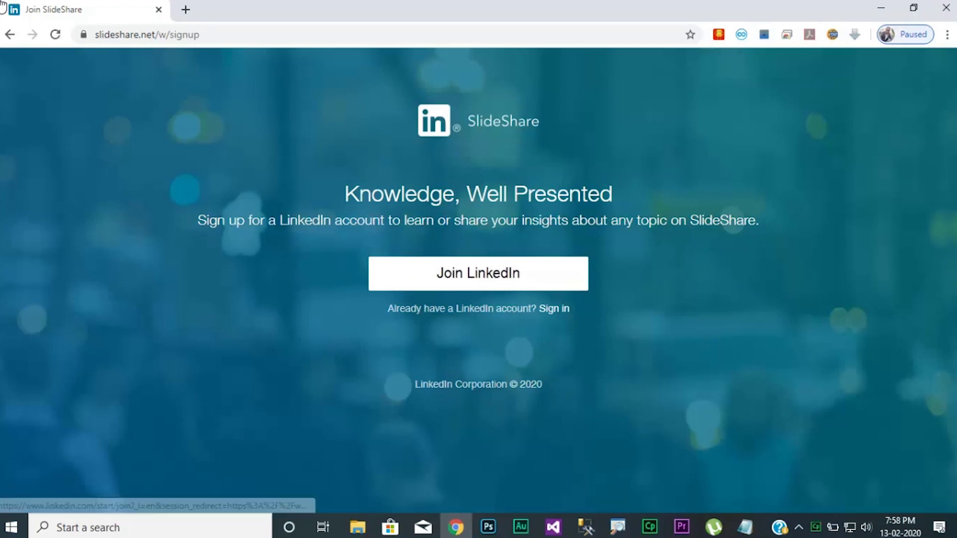
click(478, 274)
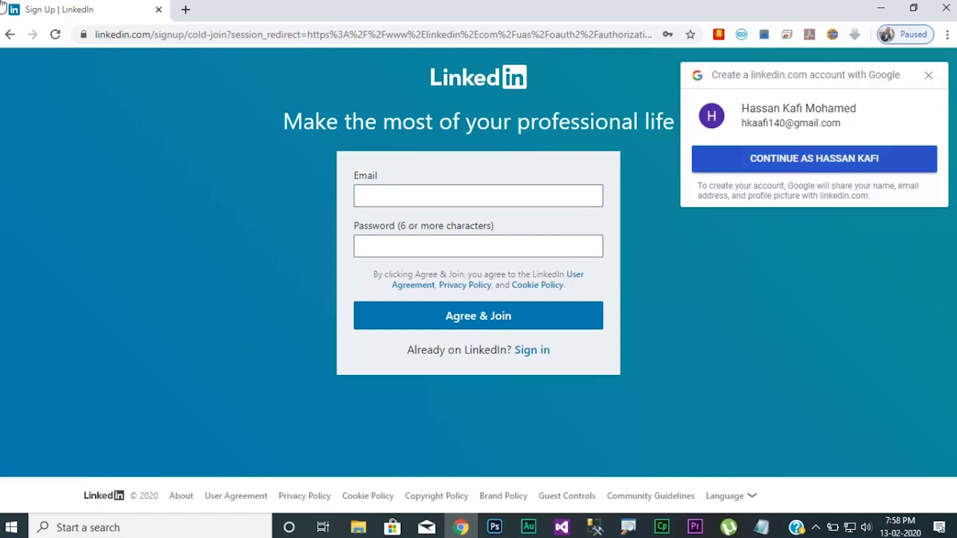
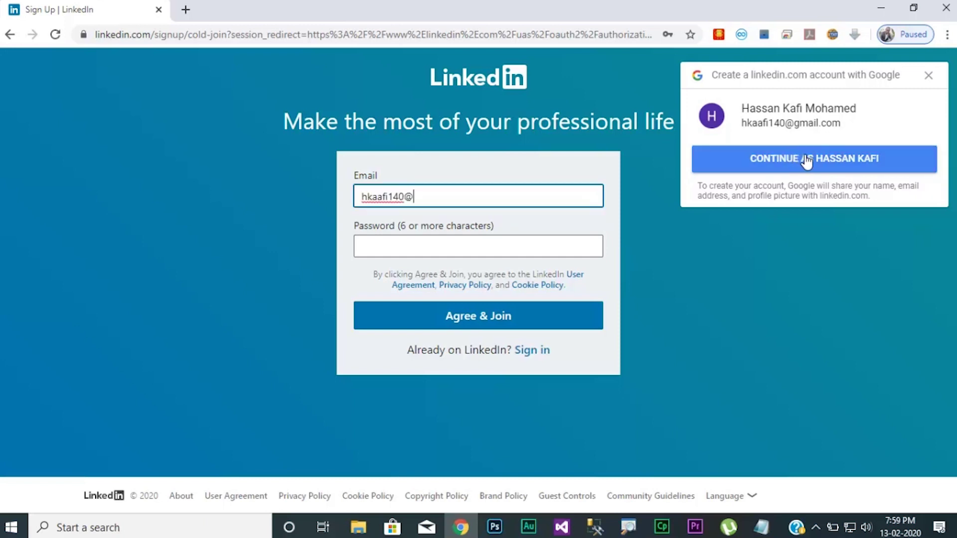
Enter the account e-mail and a password, close the Google offer, and Agree & Join.
key(Tab)
text(•••)
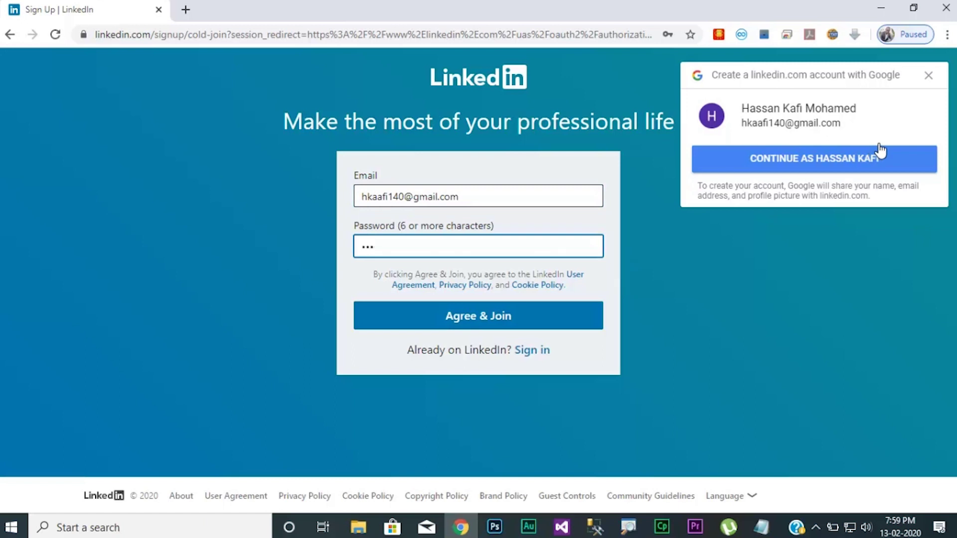
key(BackSpace)
key(BackSpace)
key(BackSpace)
text(•••••••)
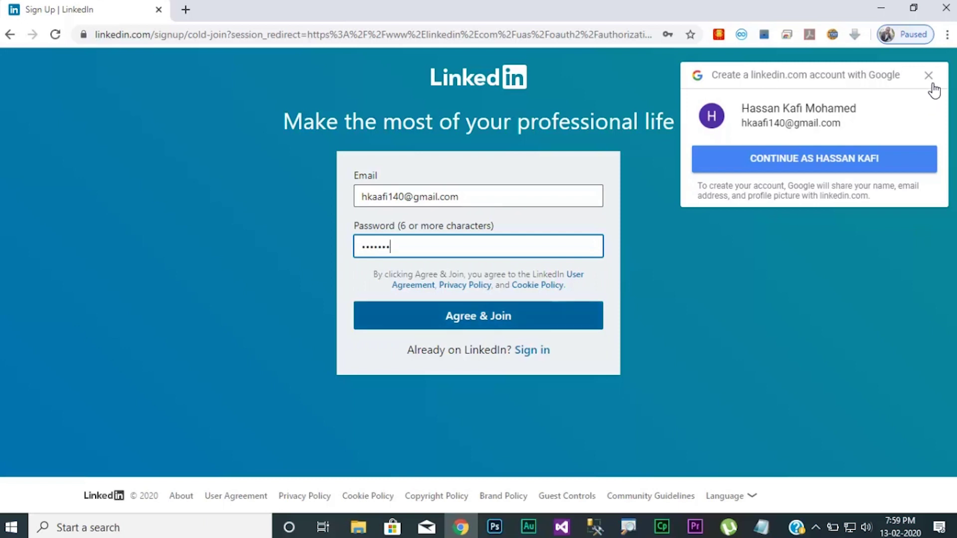
click(929, 75)
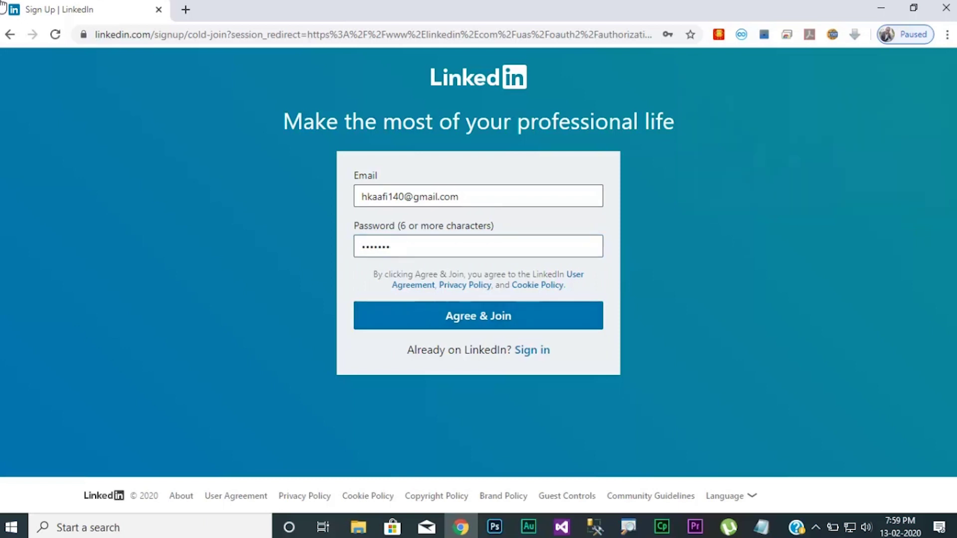
key(Return)
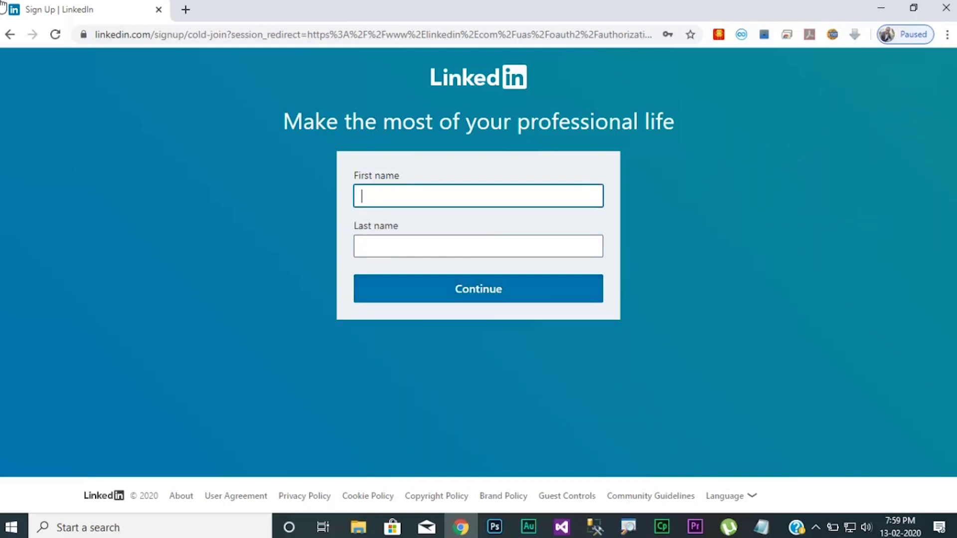
Enter the account holder's first and last name and continue.
key(Down)
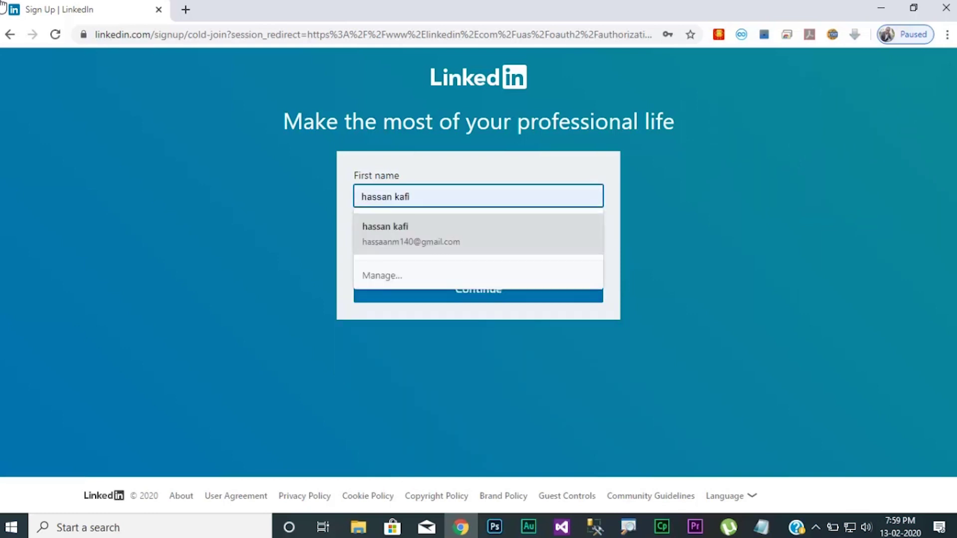
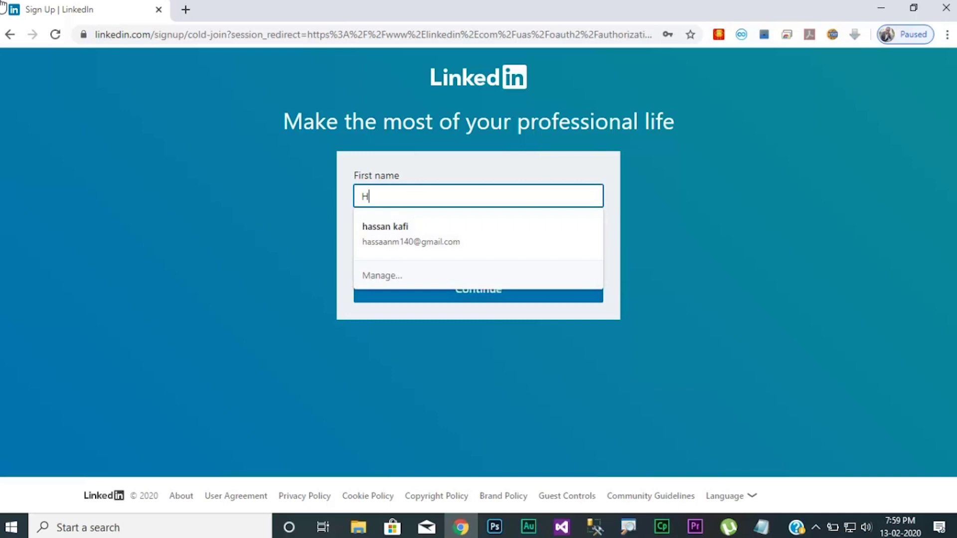
key(Tab)
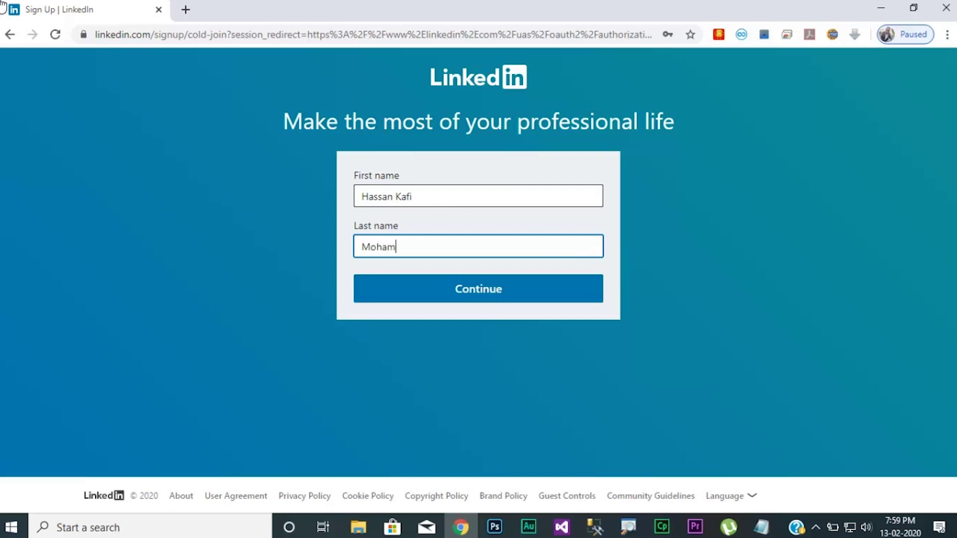
key(Return)
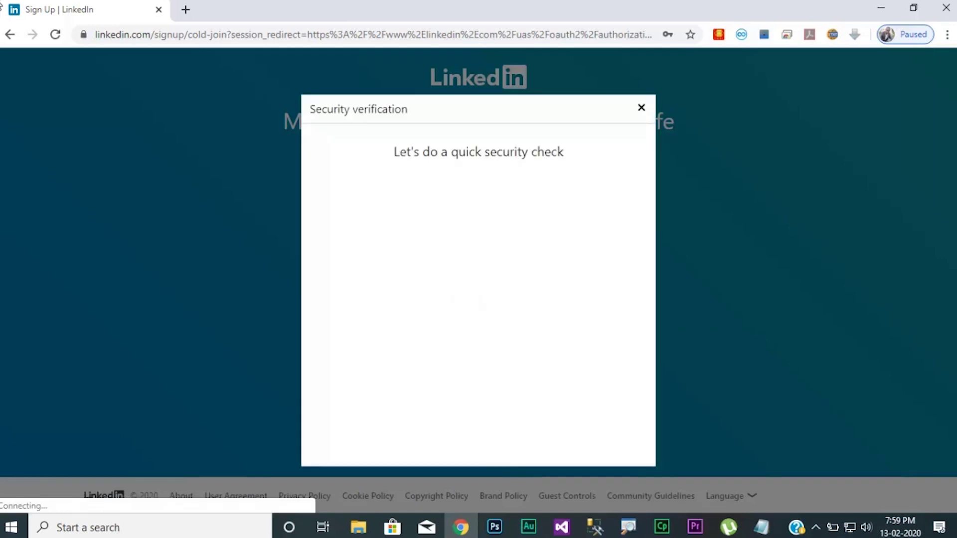
Tick 'I'm not a robot', select the three crosswalk tiles, and verify.
click(389, 192)
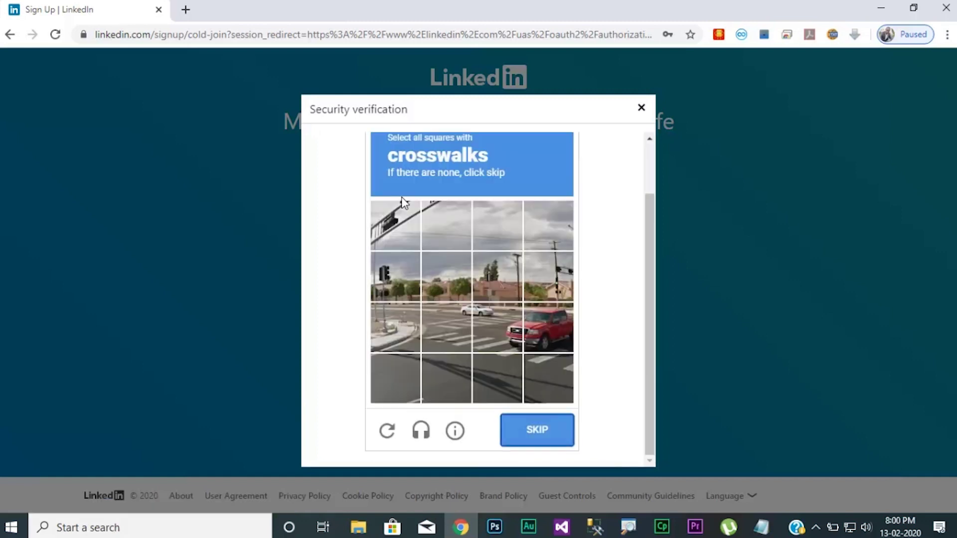
click(451, 327)
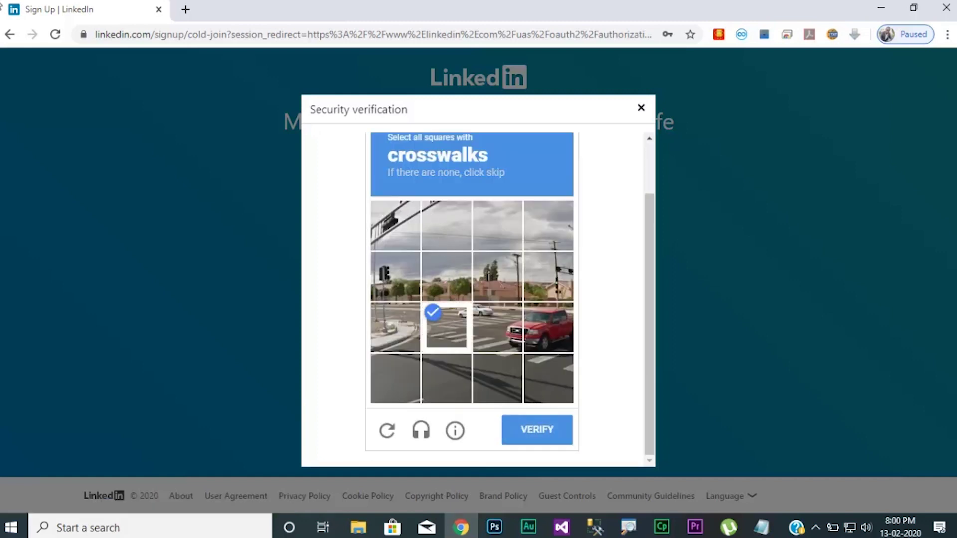
click(497, 328)
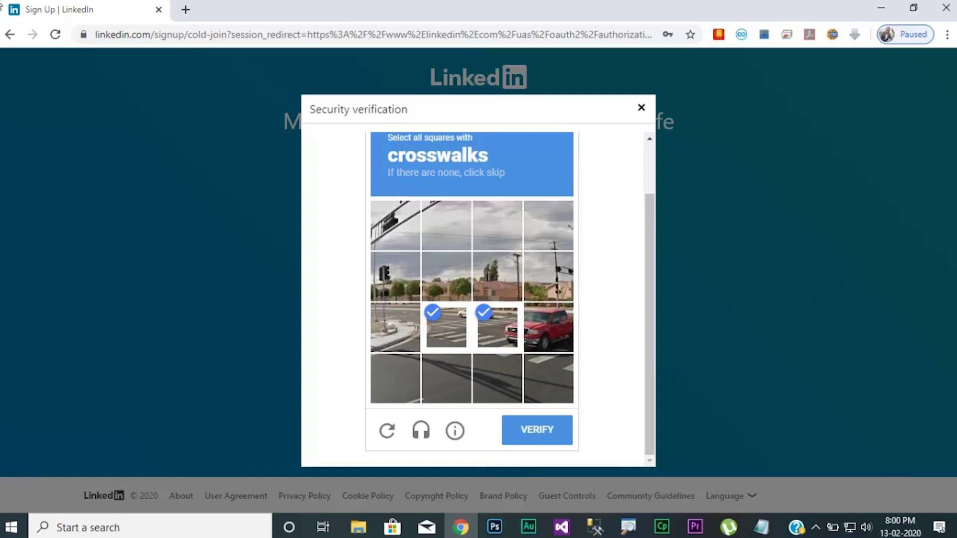
click(548, 327)
click(537, 430)
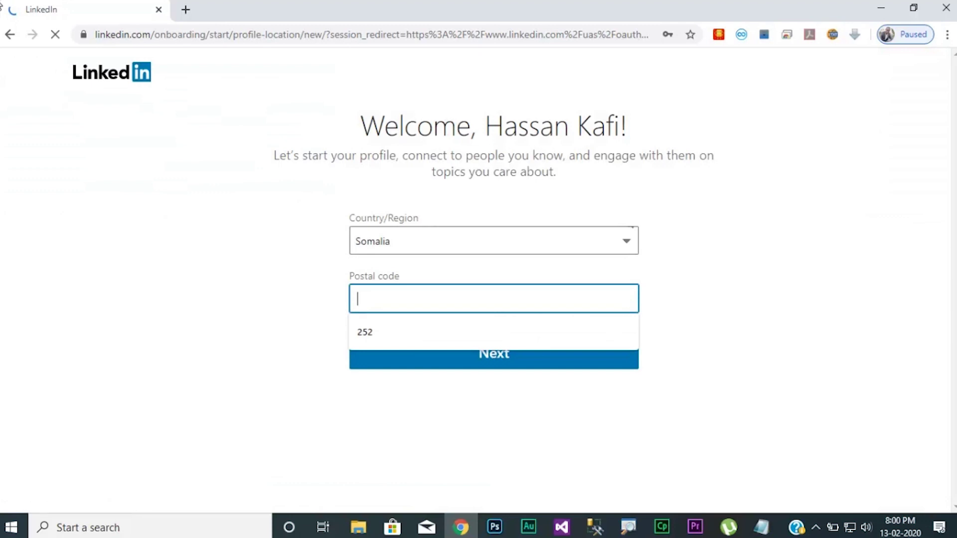
Submit the postal code and choose Business Analyst as the most recent job title.
text(252)
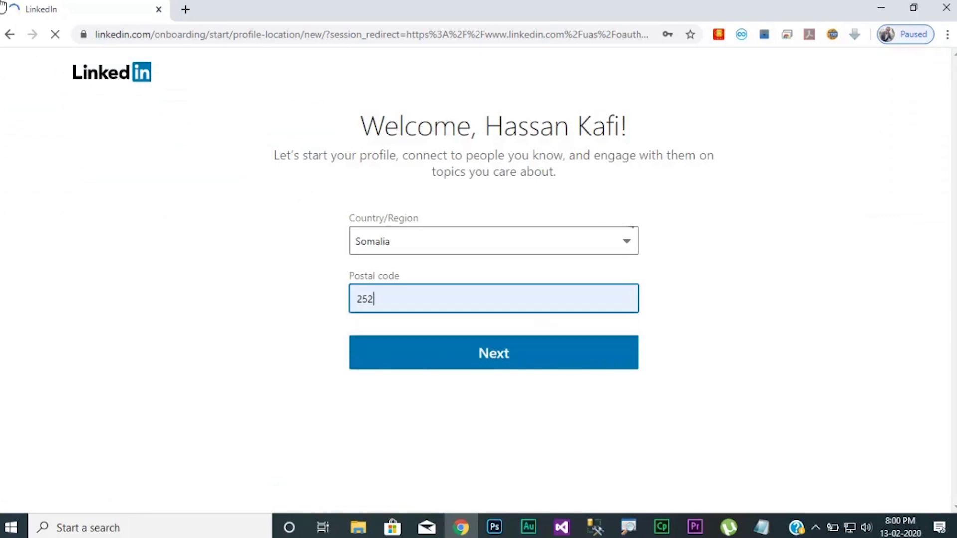
click(493, 353)
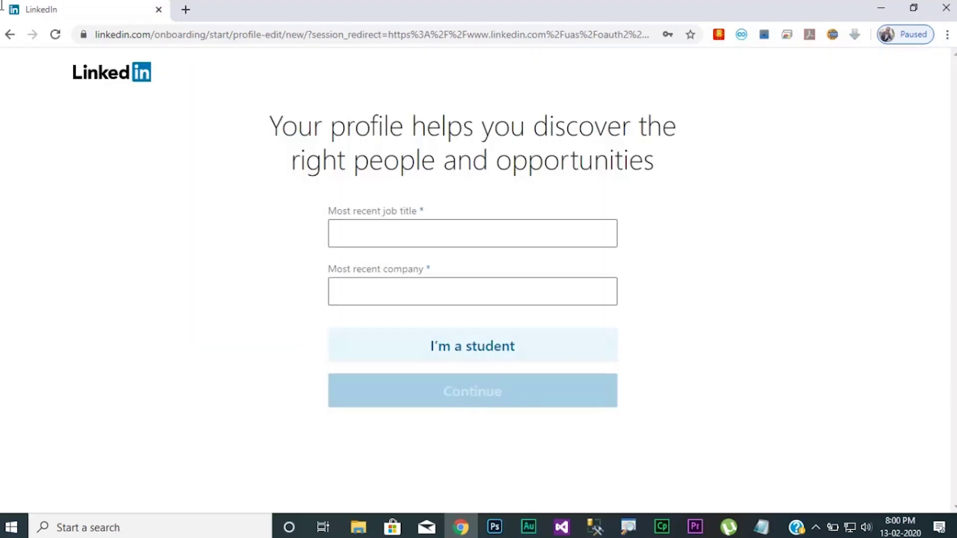
click(474, 232)
text(bu)
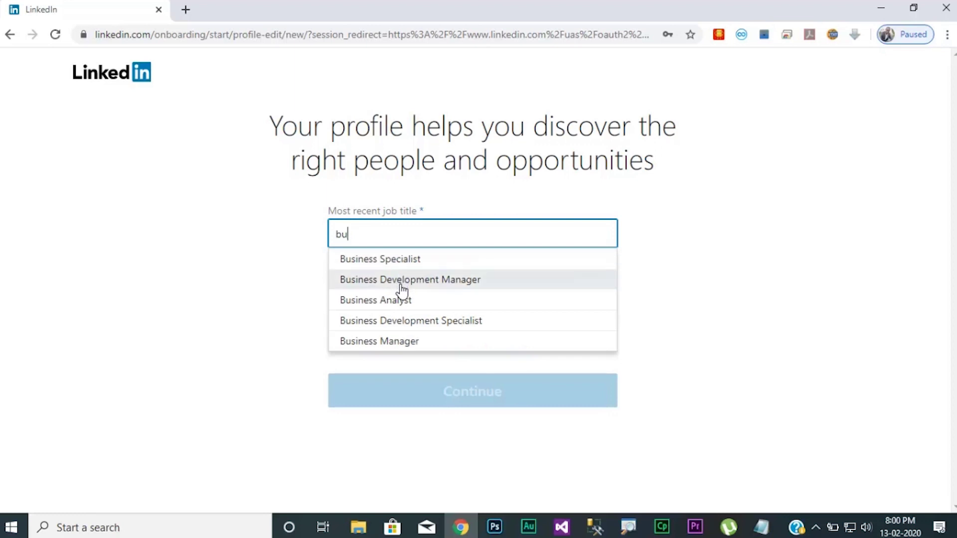
click(402, 299)
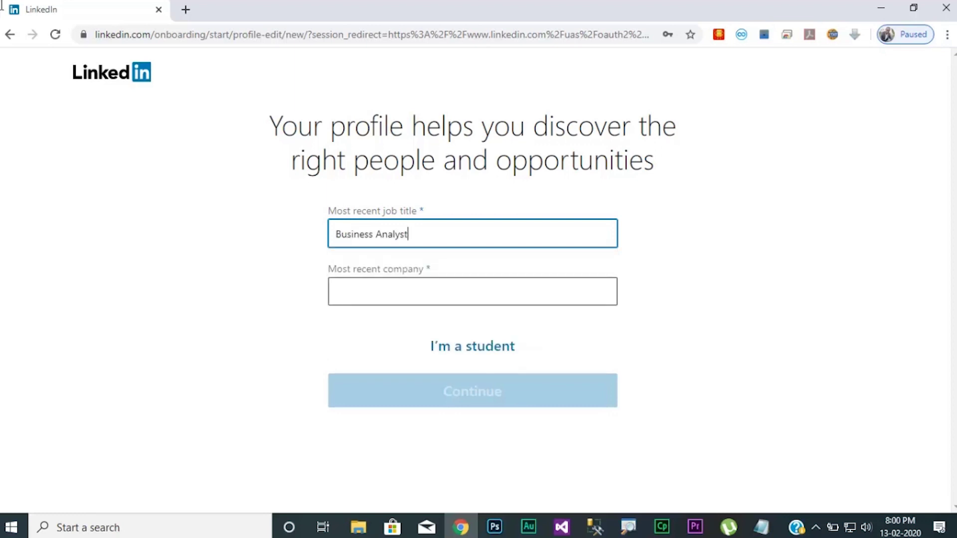
Set company Taab and industry Business Supplies & Equipment, then continue.
key(Tab)
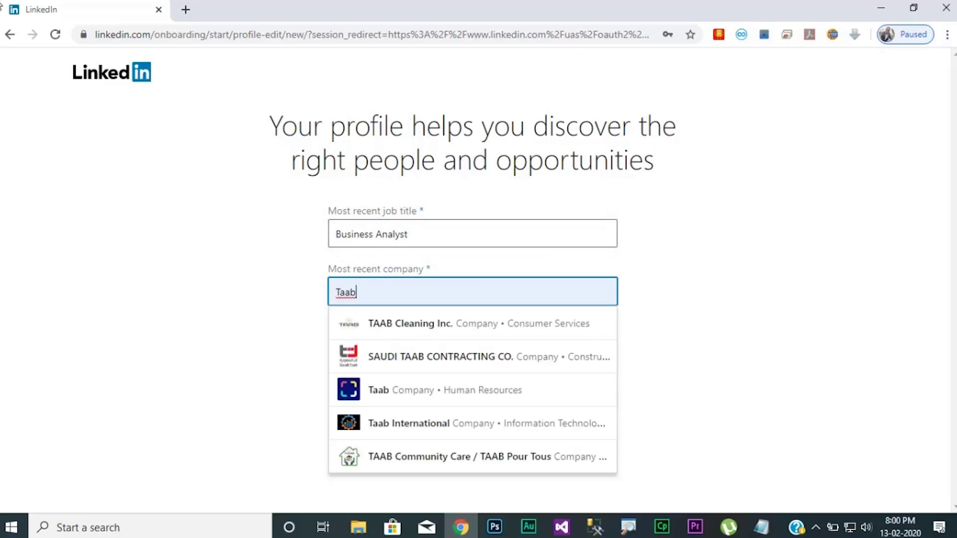
key(Tab)
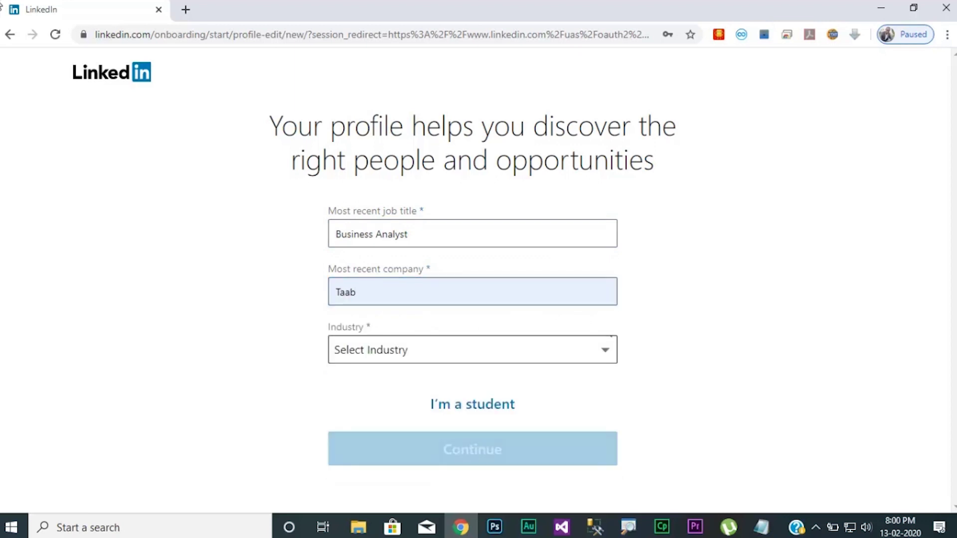
click(473, 350)
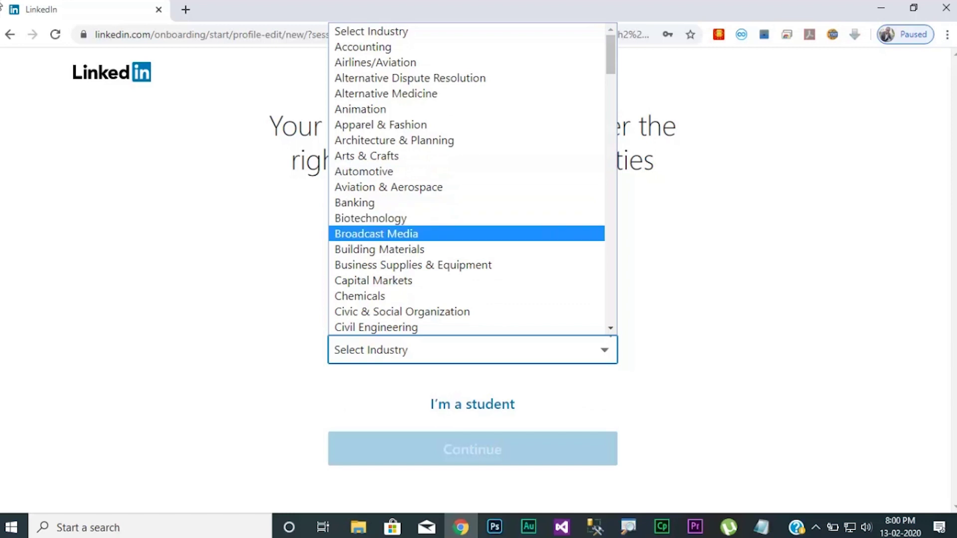
key(Down)
key(Down)
key(Return)
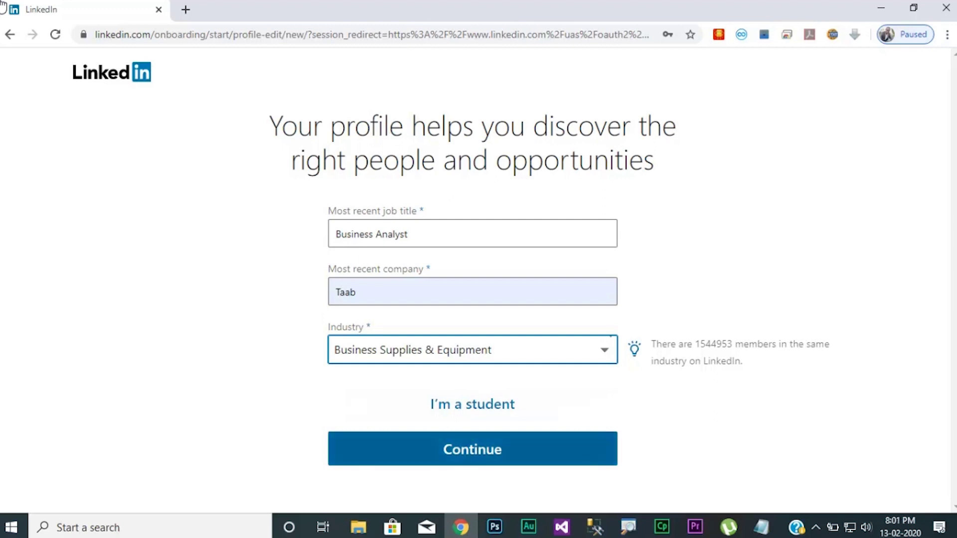
key(Tab)
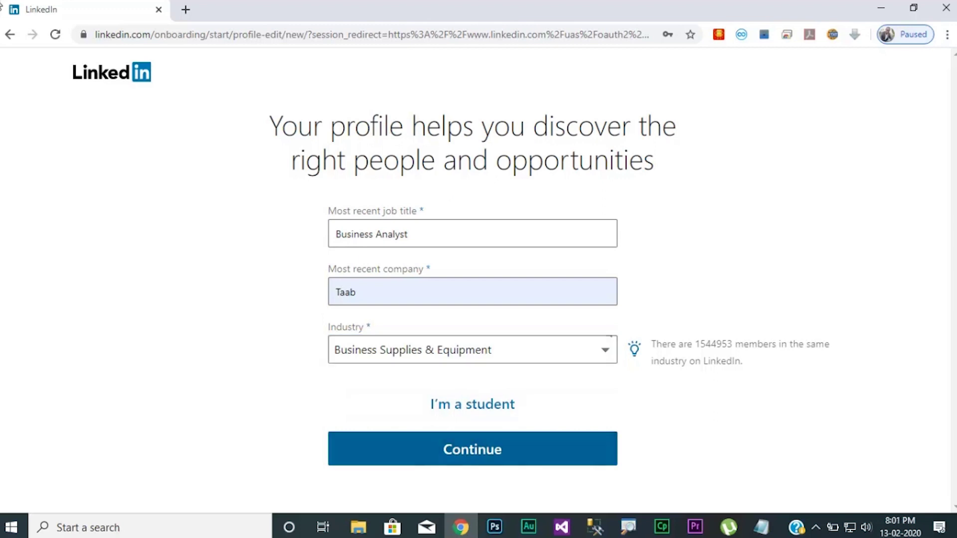
key(Return)
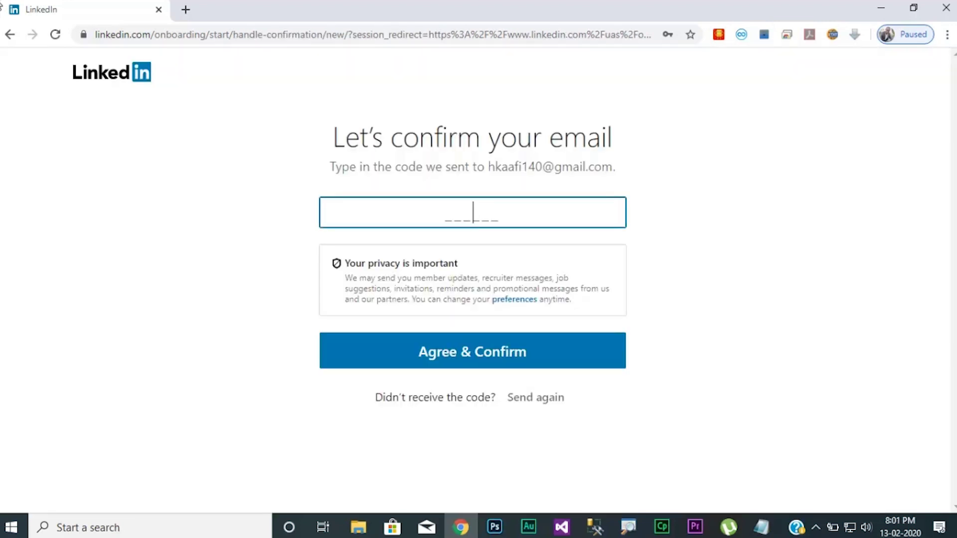
Open gmail.com in a new tab and open LinkedIn's confirmation email.
key(ctrl+t)
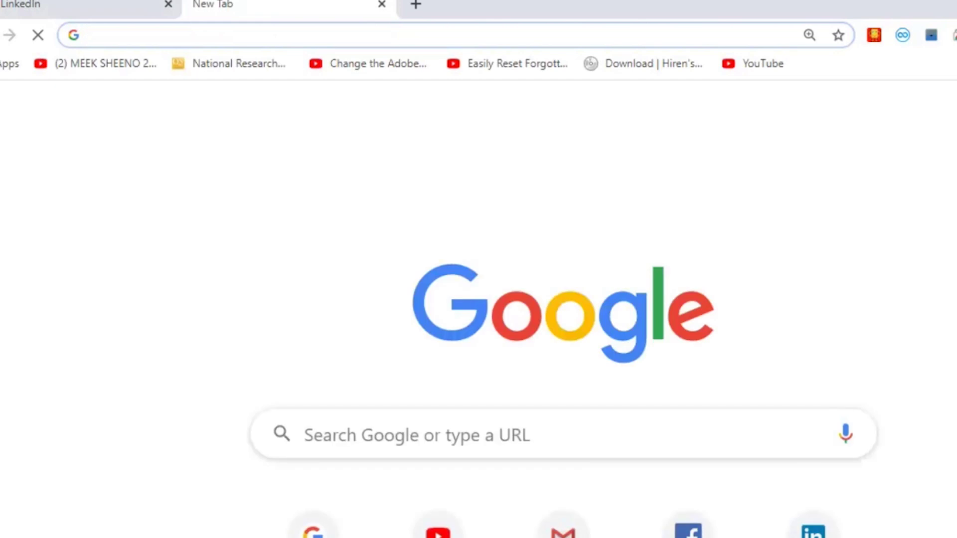
text(gm)
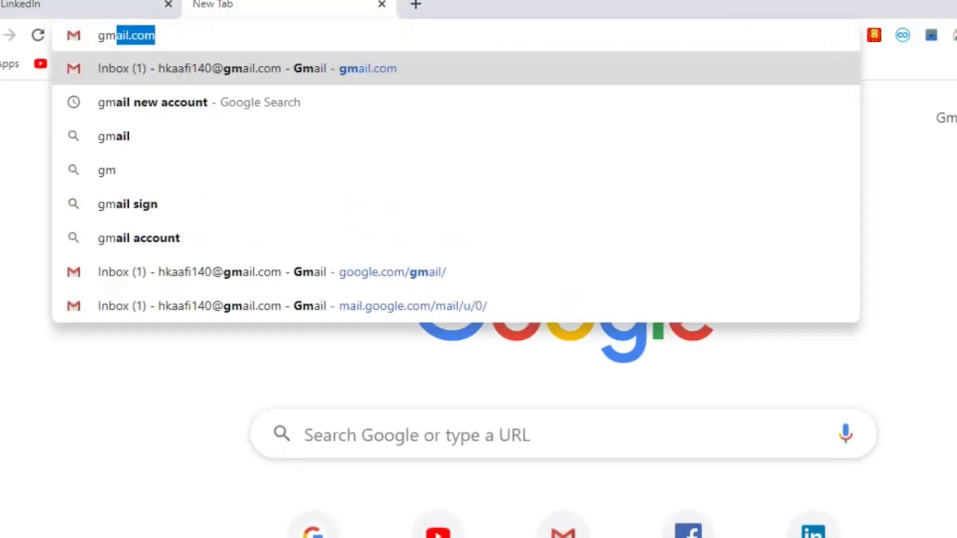
text(ail.com)
key(Return)
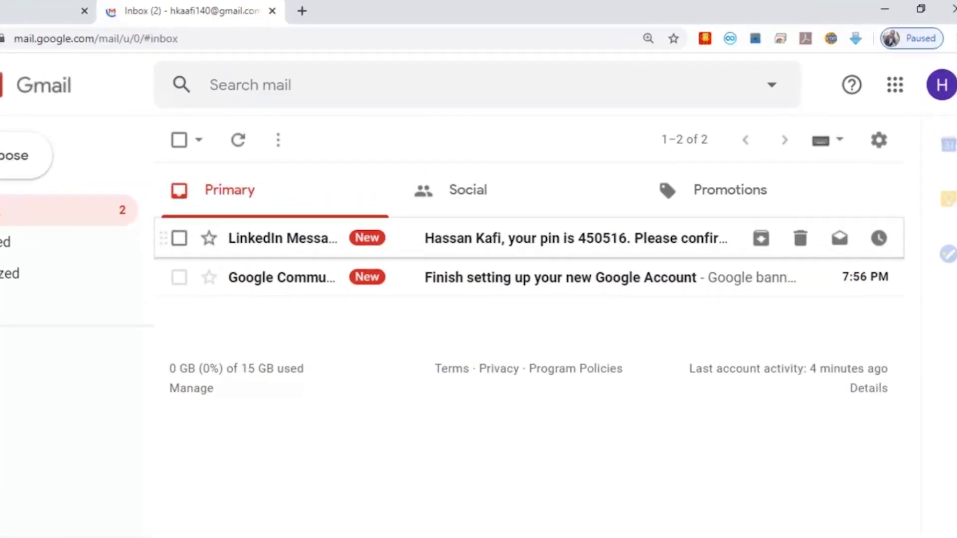
click(548, 239)
Copy the confirmation code from the LinkedIn email.
scroll(574, 309, down, 3)
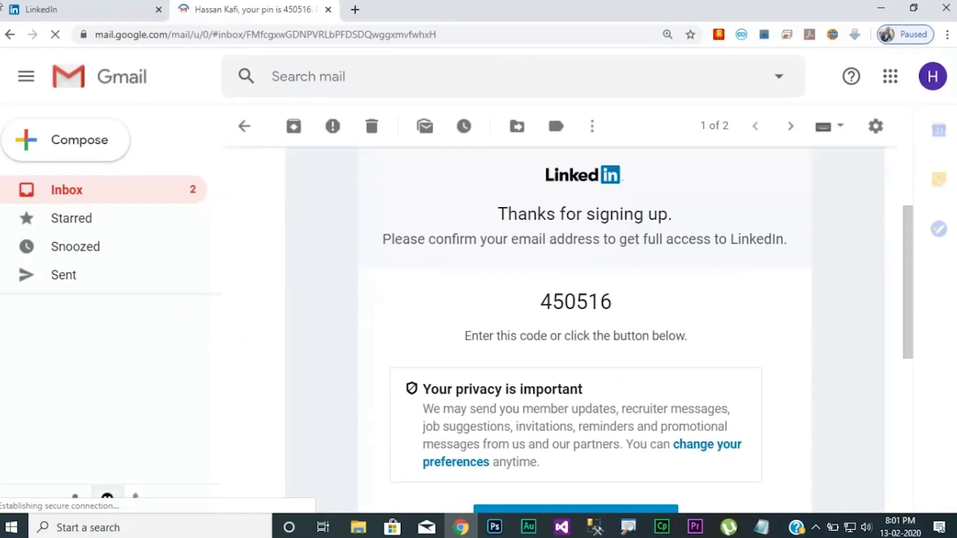
scroll(573, 299, down, 6)
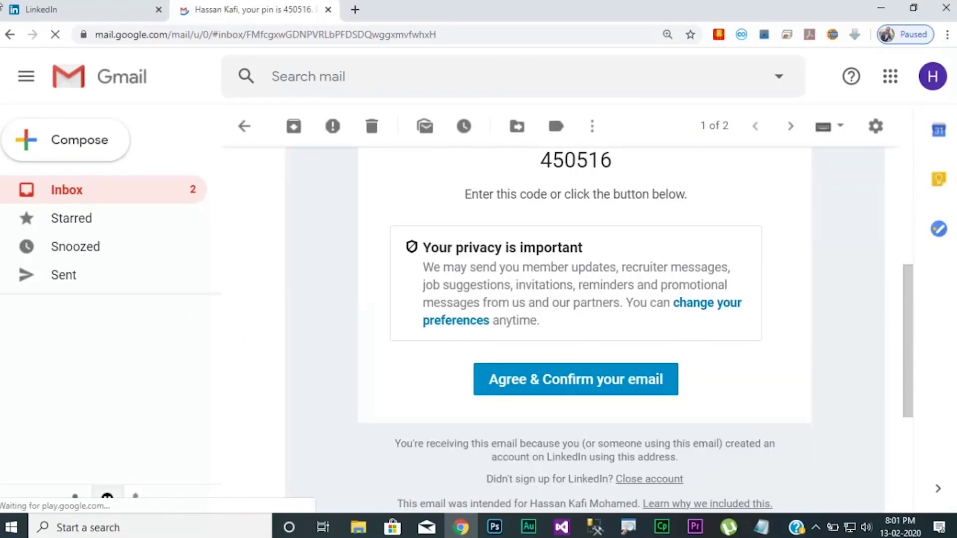
scroll(583, 329, up, 1)
double_click(576, 230)
right_click(549, 229)
click(573, 239)
Confirm the email address using 'Agree & Confirm your email' in the message.
click(2, 6)
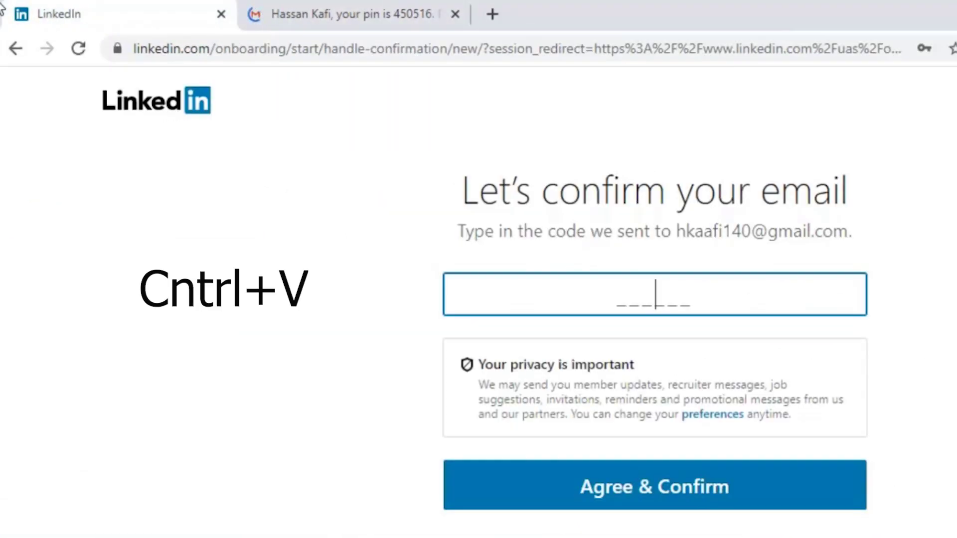
click(349, 14)
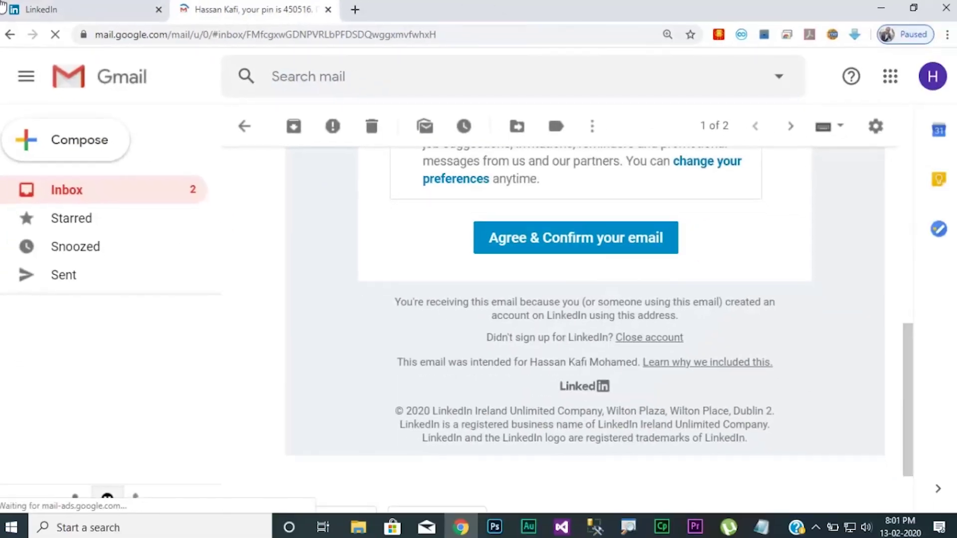
click(575, 238)
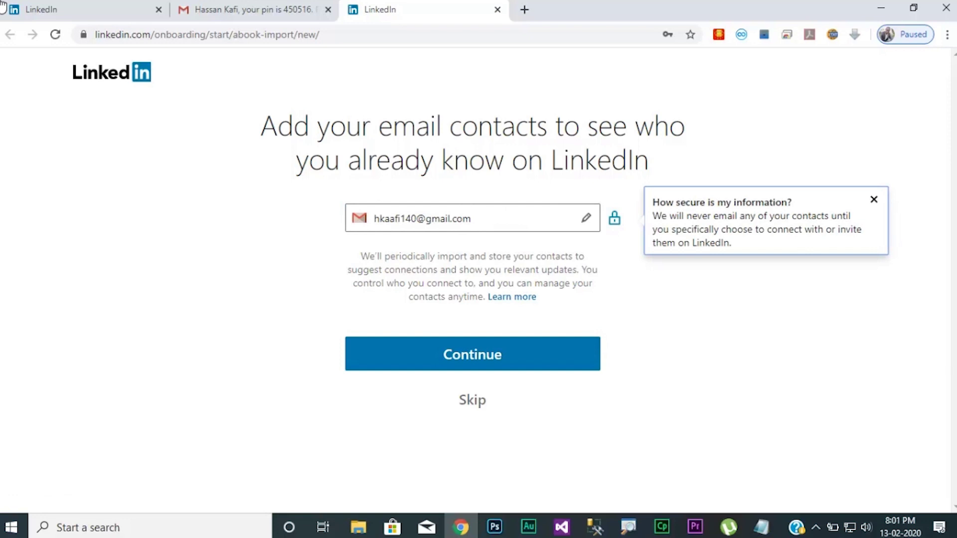
click(472, 354)
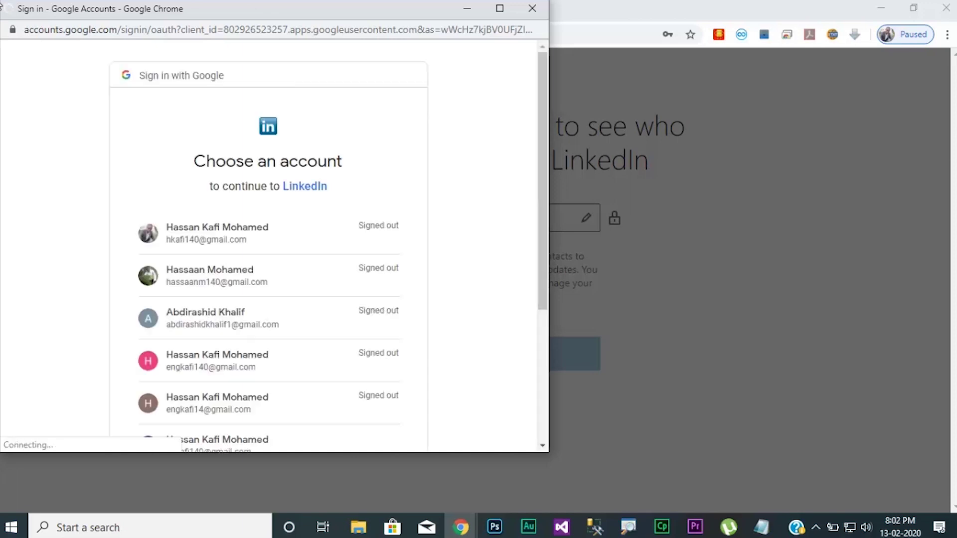
Choose the new Gmail account and allow LinkedIn access to its Google contacts.
scroll(467, 359, down, 3)
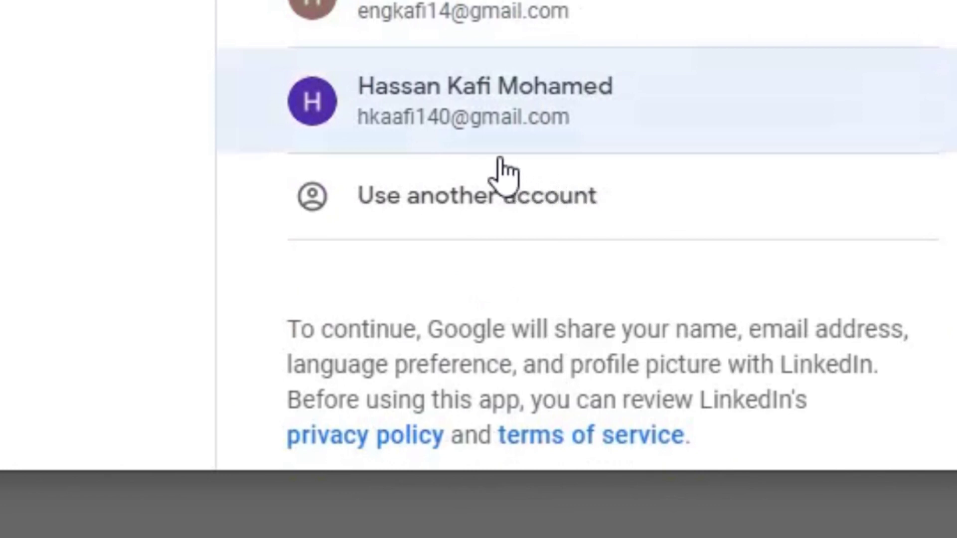
click(457, 123)
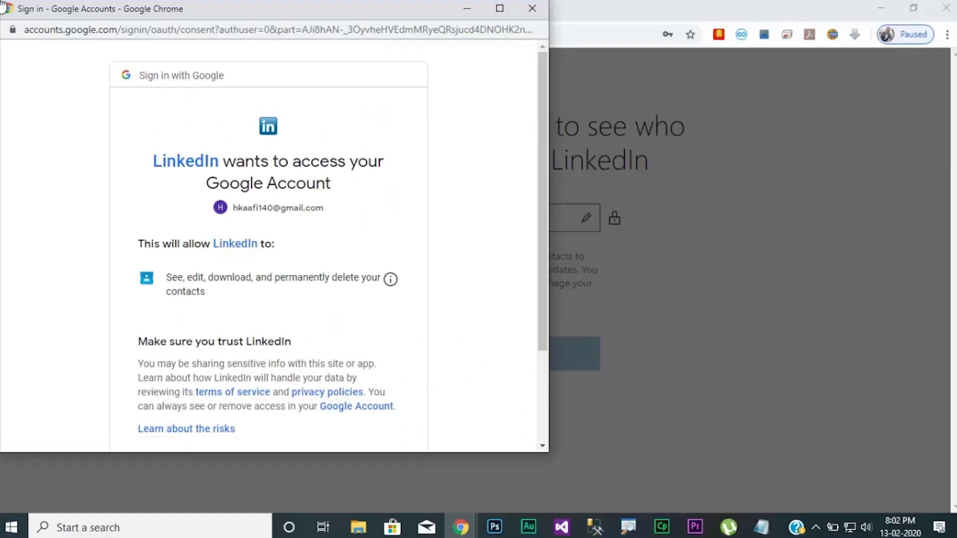
scroll(269, 249, down, 3)
scroll(269, 250, up, 3)
scroll(319, 240, down, 3)
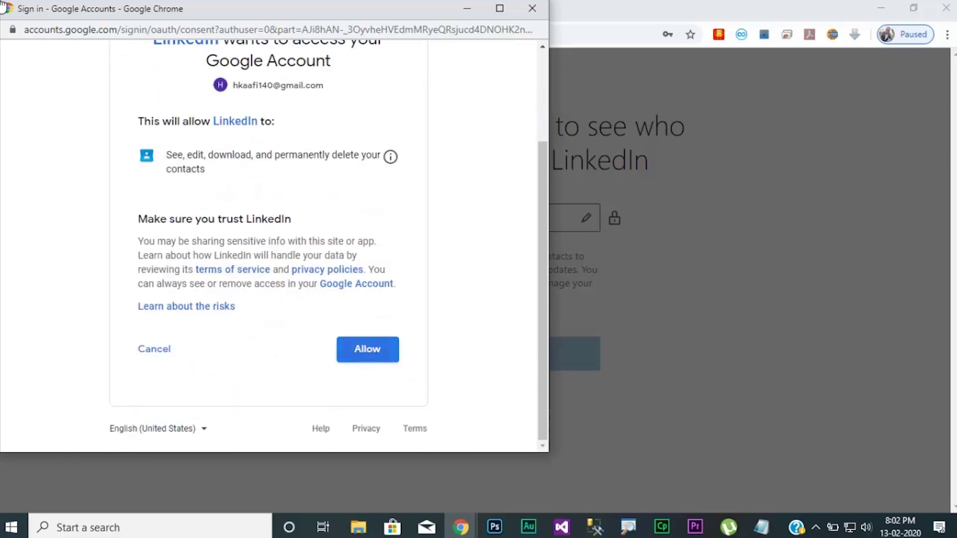
click(367, 349)
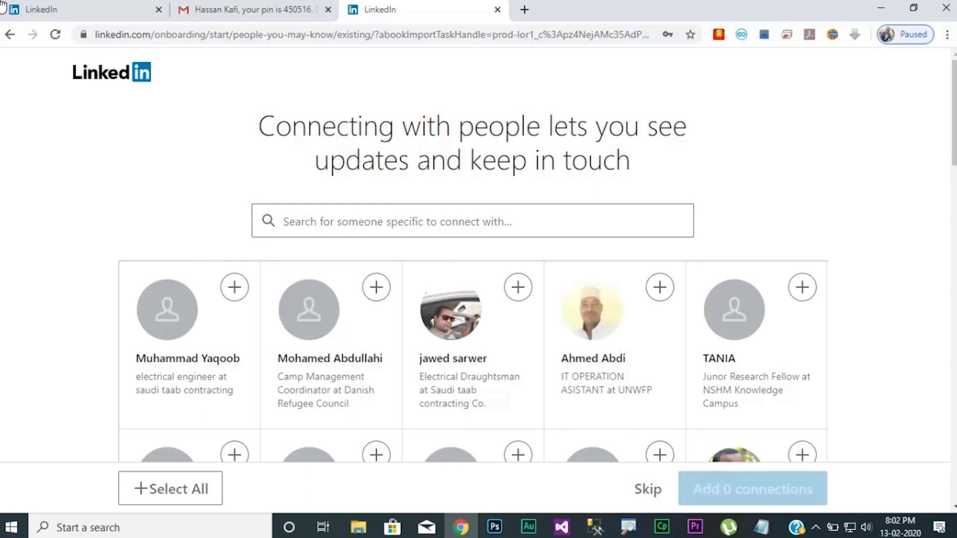
Skip LinkedIn's suggested connections to land on the home feed.
scroll(473, 274, down, 20)
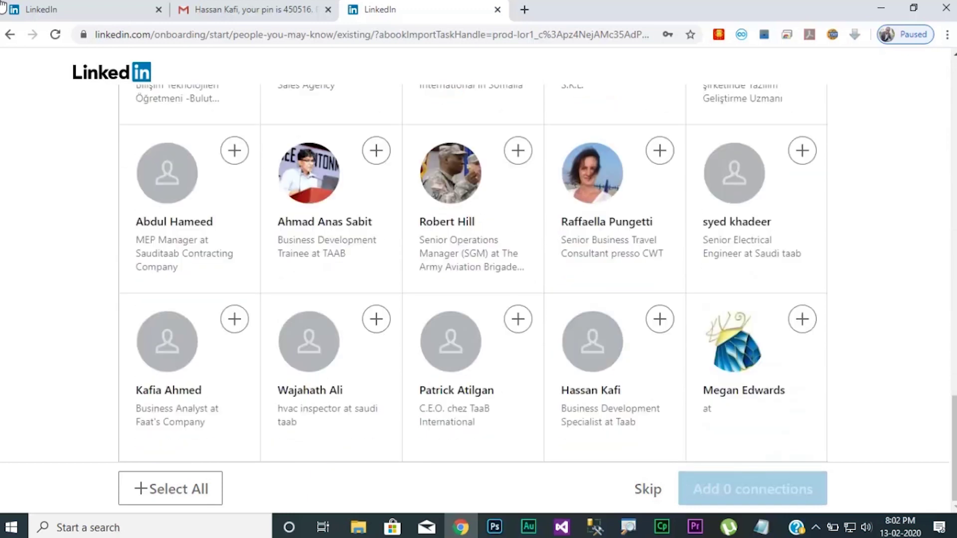
click(648, 489)
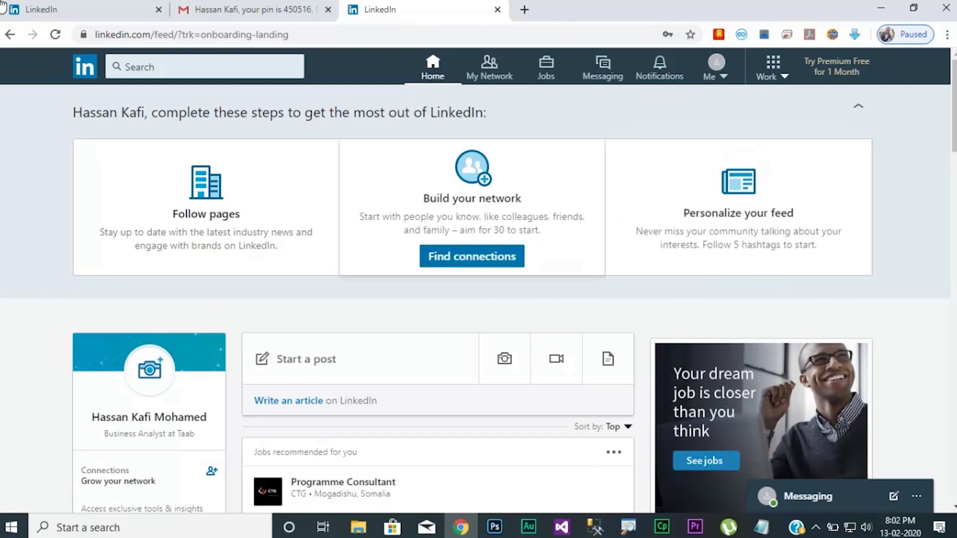
scroll(437, 299, down, 15)
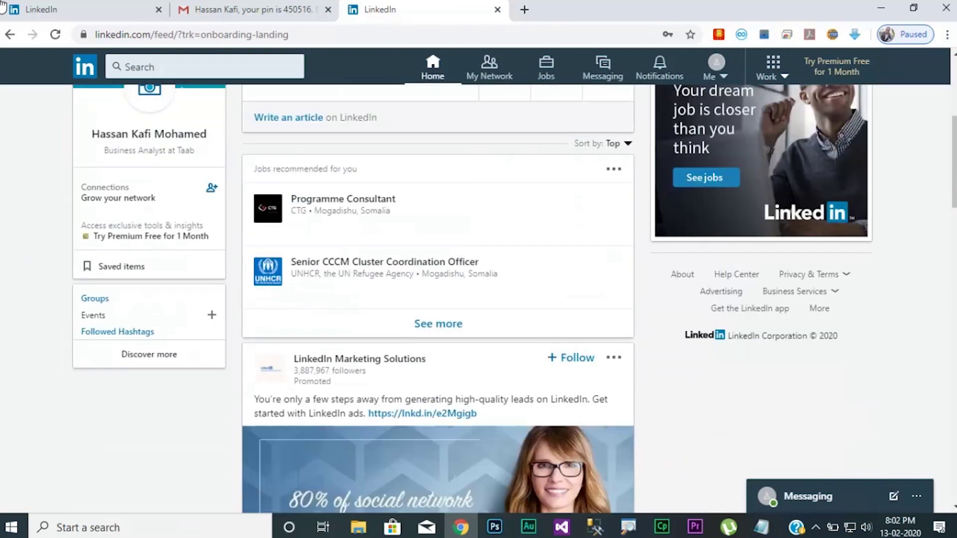
scroll(438, 299, up, 15)
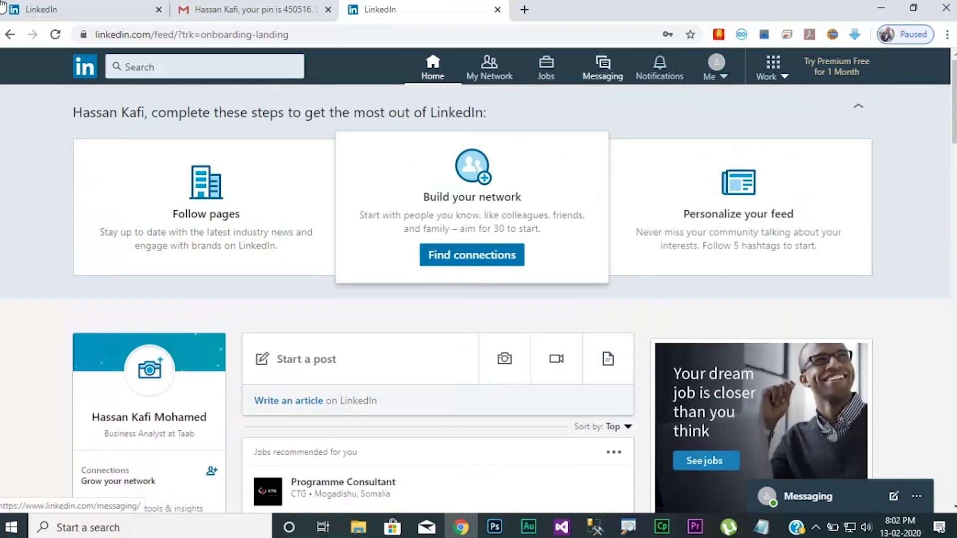
View your own LinkedIn profile, then show the Work panel listing Slideshare and other products.
click(717, 70)
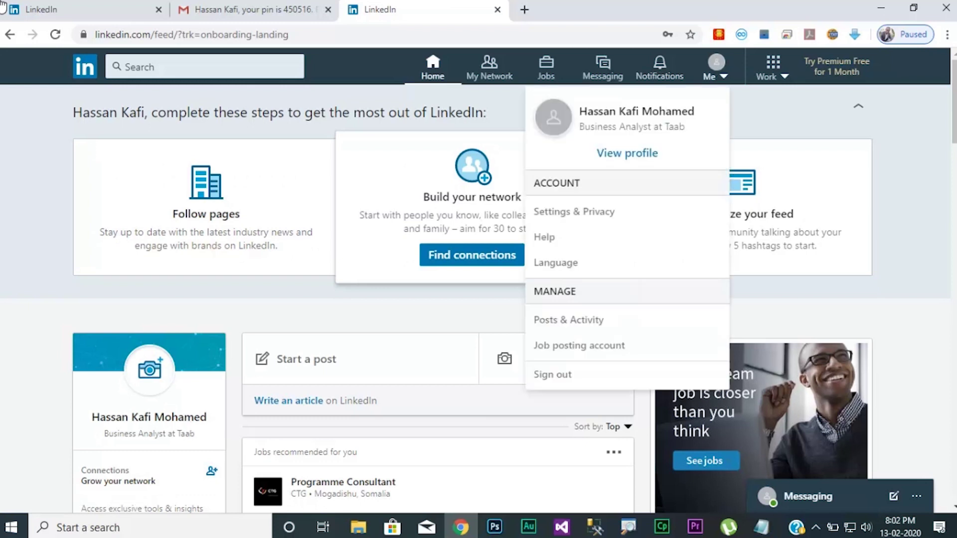
click(627, 153)
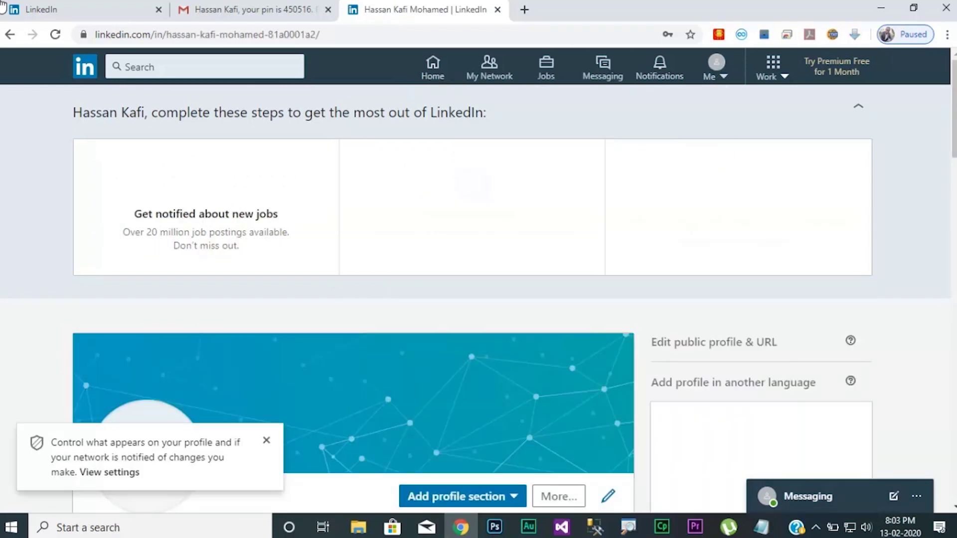
scroll(479, 299, down, 5)
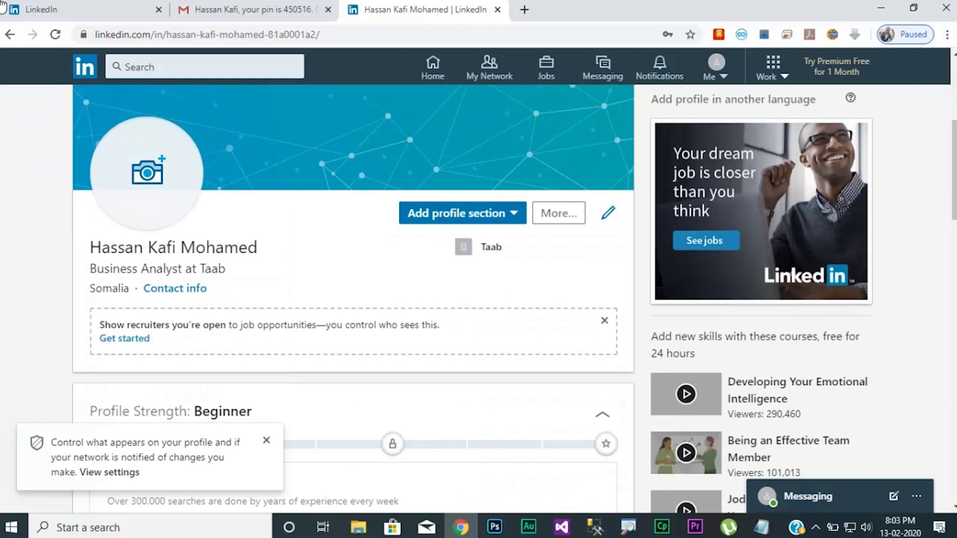
scroll(478, 299, down, 5)
scroll(478, 299, down, 5)
scroll(478, 299, up, 15)
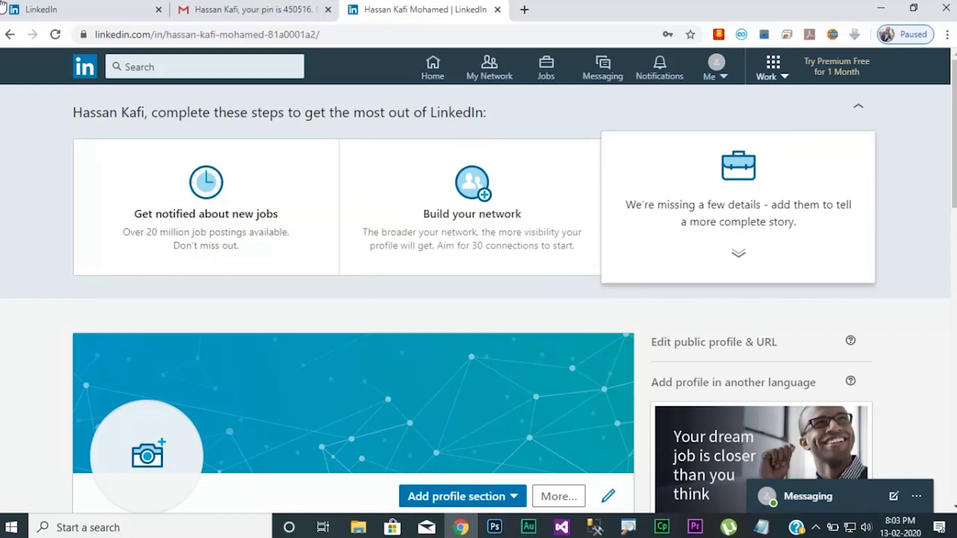
click(773, 67)
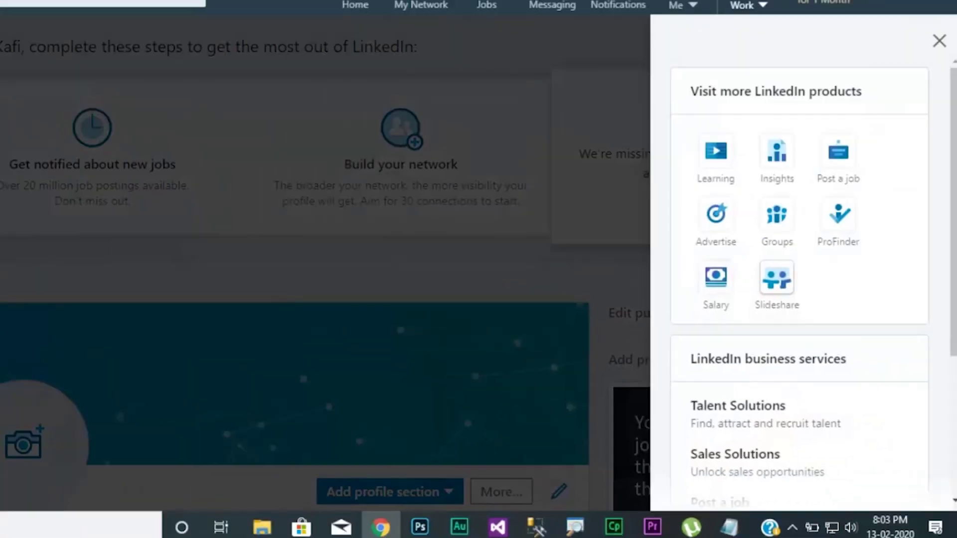
Open Slideshare from the Work panel and close the LinkedIn, Gmail and profile tabs.
click(632, 84)
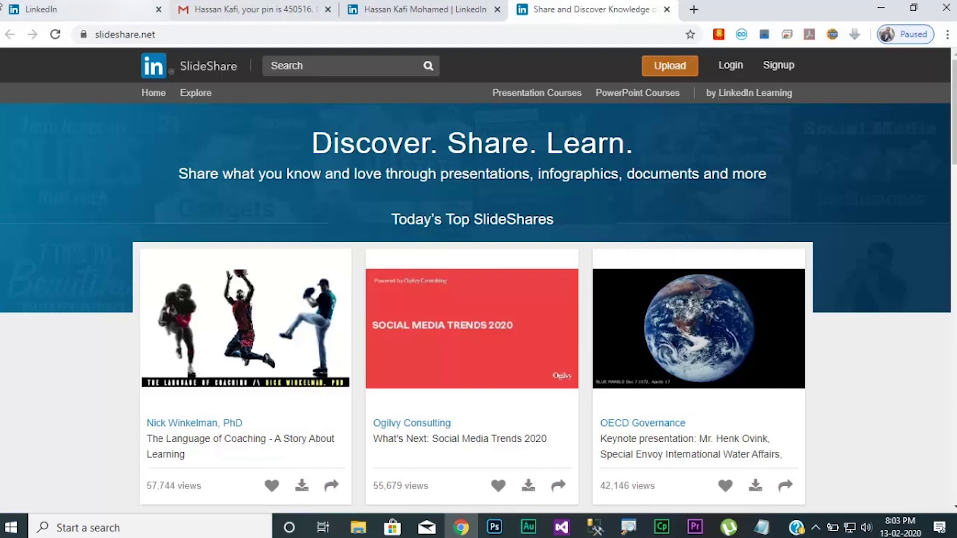
click(158, 9)
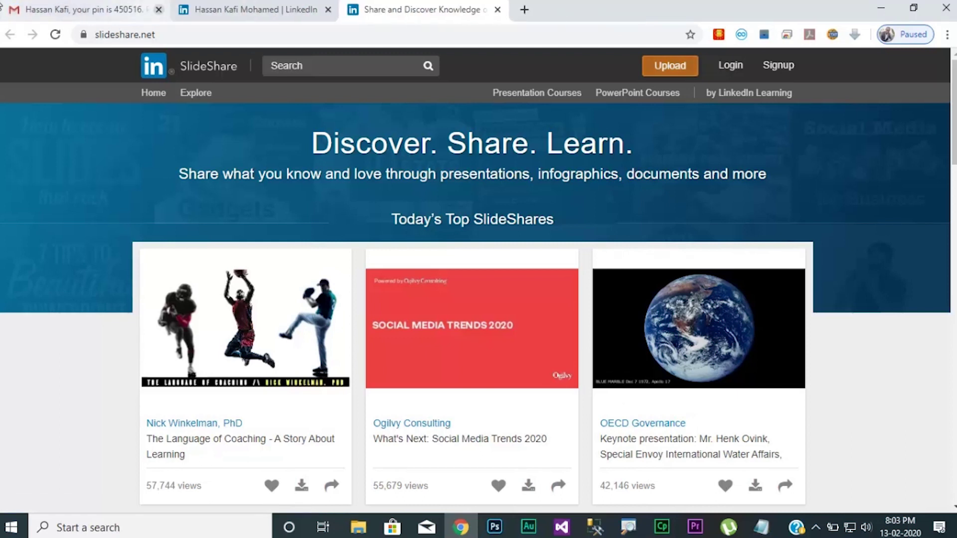
click(158, 10)
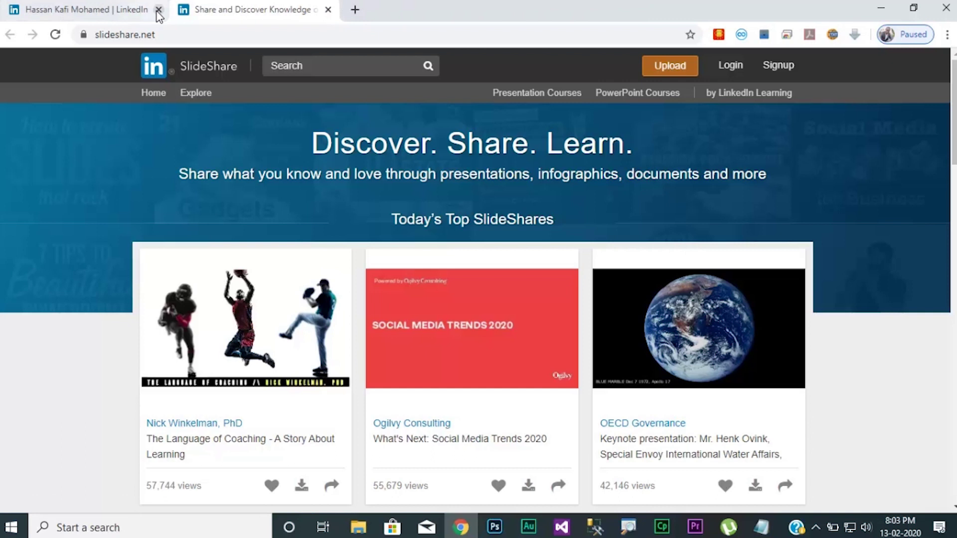
click(159, 9)
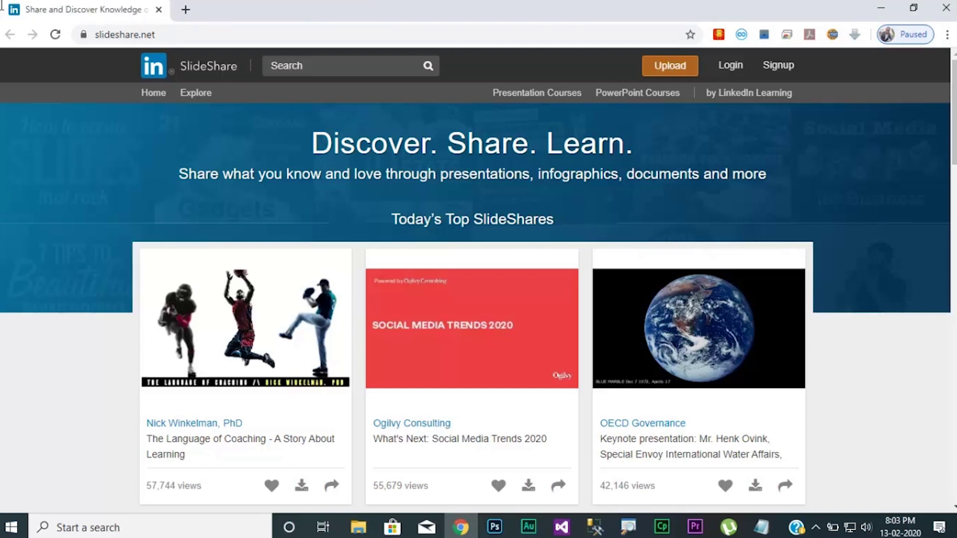
scroll(216, 324, down, 20)
scroll(216, 324, up, 20)
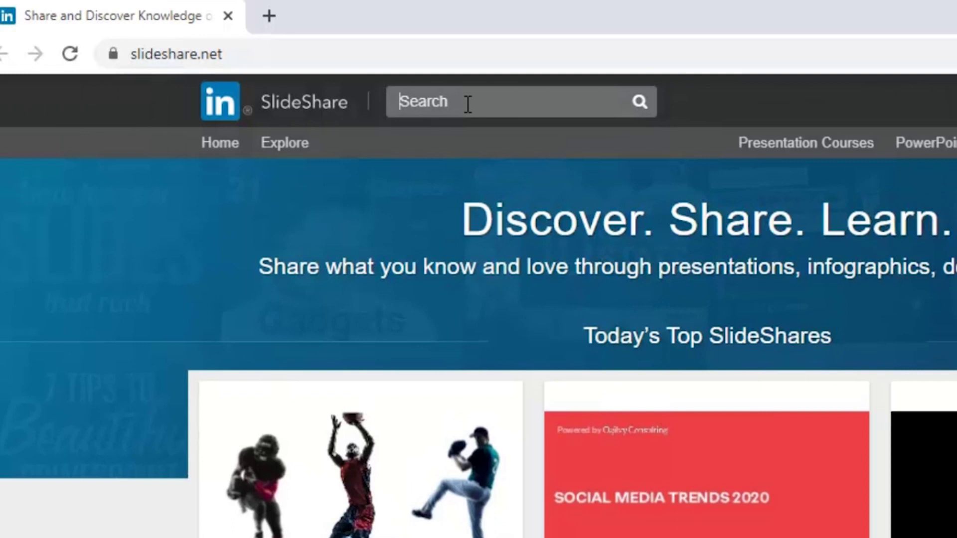
Try 'project', 'information manage' and 'anatomy' in the SlideShare search box, clearing each.
click(469, 103)
text(proje)
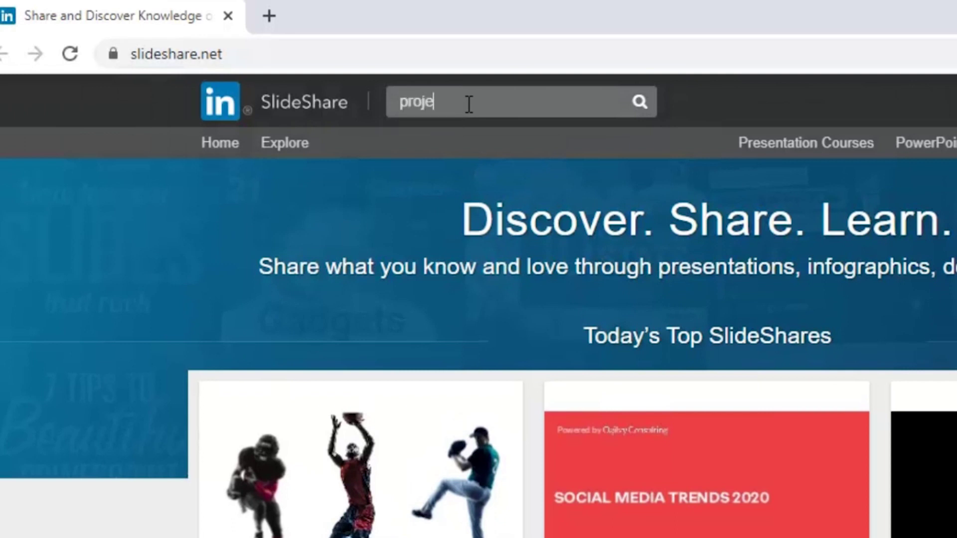
text(ct)
key(BackSpace)
key(BackSpace)
key(BackSpace)
key(BackSpace)
key(BackSpace)
key(BackSpace)
key(BackSpace)
key(BackSpace)
text(information manage)
key(BackSpace)
key(BackSpace)
key(BackSpace)
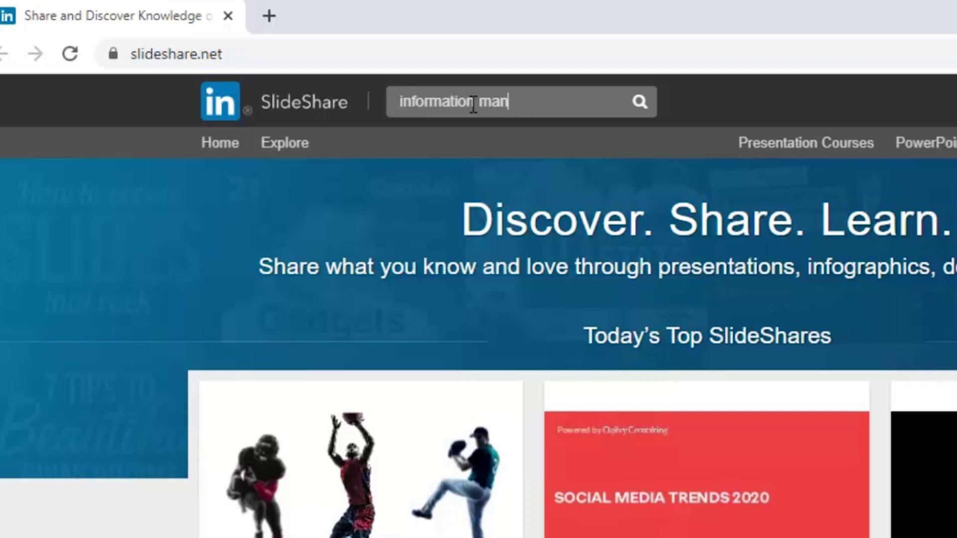
key(BackSpace)
key(BackSpace)
key(BackSpace)
key(BackSpace)
key(BackSpace)
key(BackSpace)
key(BackSpace)
key(BackSpace)
key(BackSpace)
key(BackSpace)
key(BackSpace)
key(BackSpace)
key(BackSpace)
key(BackSpace)
key(BackSpace)
text(anatomy)
key(BackSpace)
key(ctrl+a)
Try 'surveying' and 'database', then settle on 'anatomy' as the search term.
text(su)
text(ying)
key(BackSpace)
key(BackSpace)
key(BackSpace)
key(BackSpace)
key(BackSpace)
key(BackSpace)
key(BackSpace)
key(BackSpace)
key(BackSpace)
key(BackSpace)
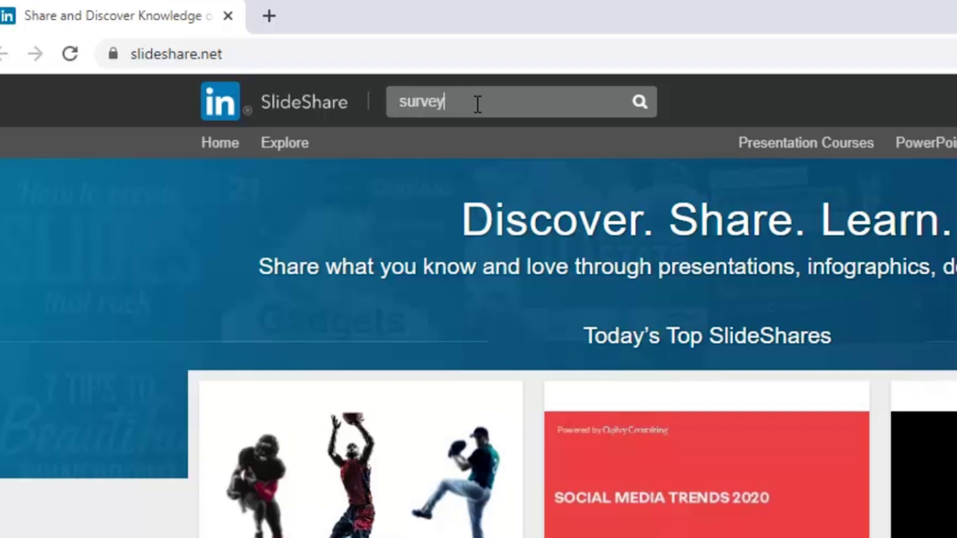
text(dat)
text(aba)
key(BackSpace)
text(base)
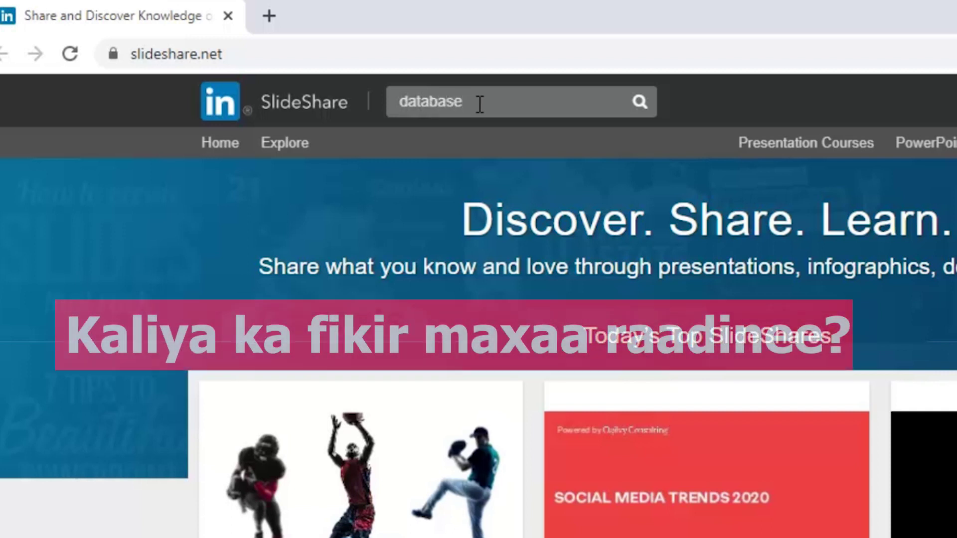
key(BackSpace)
key(BackSpace)
key(BackSpace)
key(BackSpace)
key(BackSpace)
key(BackSpace)
key(BackSpace)
key(BackSpace)
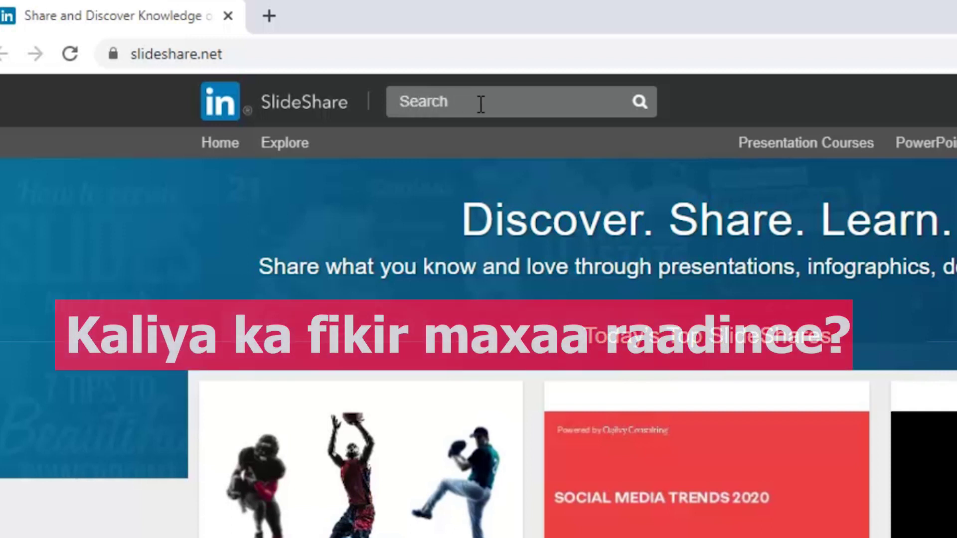
text(anatom)
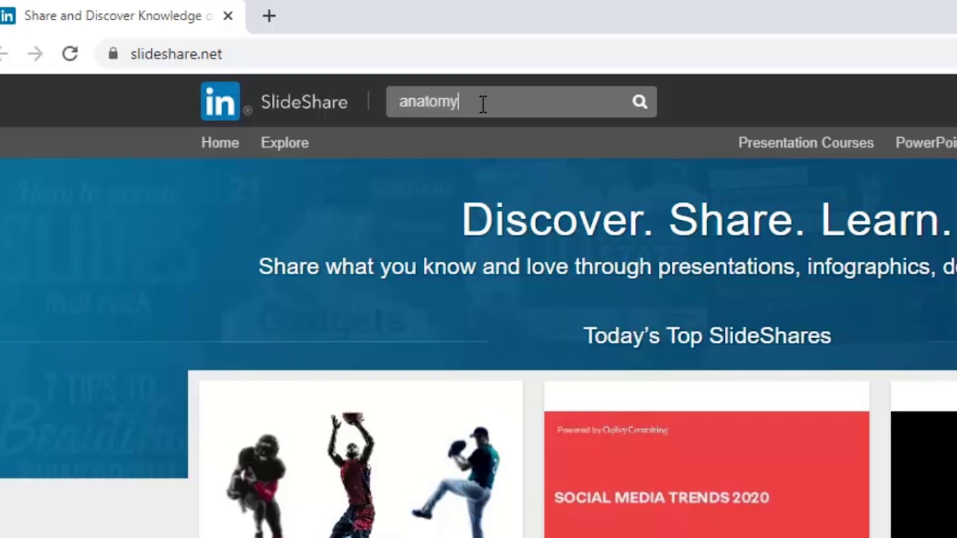
text(y)
Search for 'anatomy' and scroll through the 572,634 results and back to the top.
key(Return)
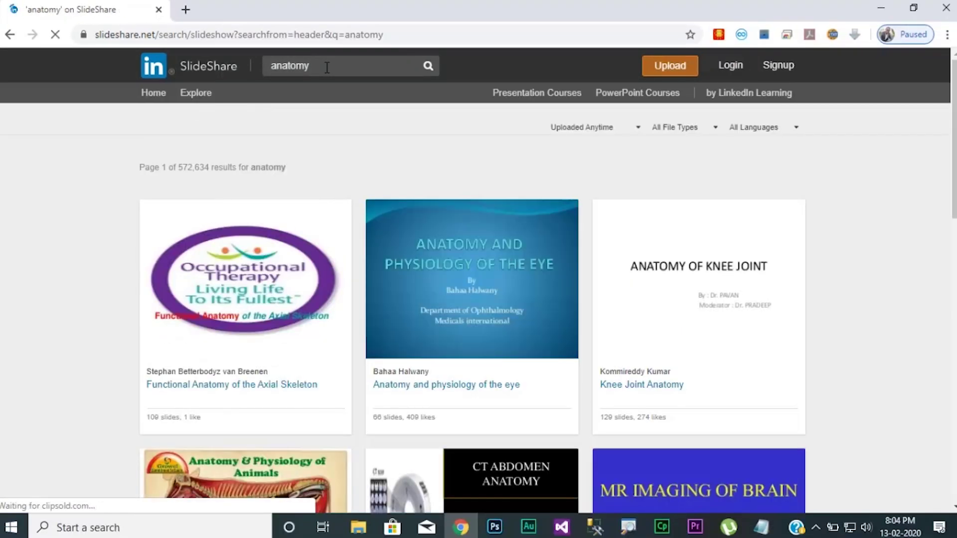
scroll(327, 67, down, 5)
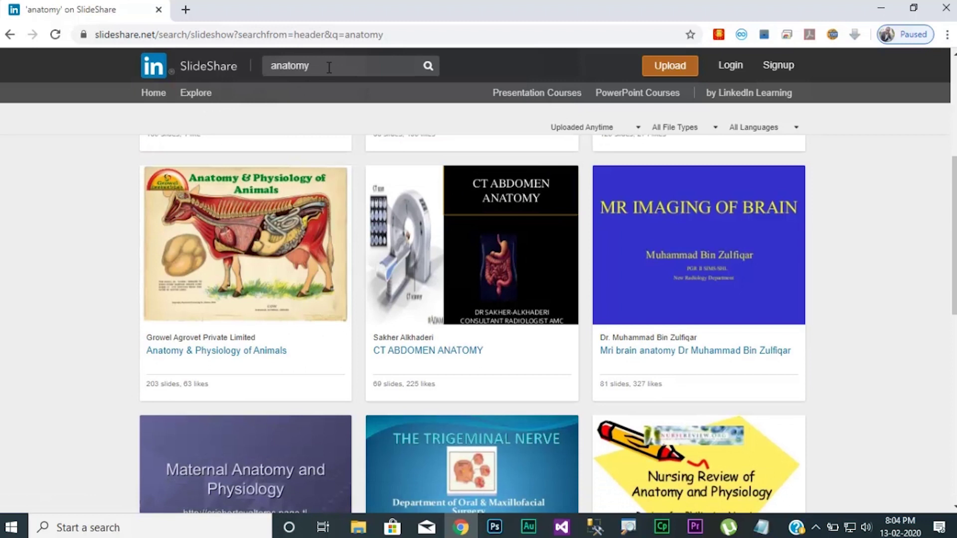
scroll(329, 67, down, 5)
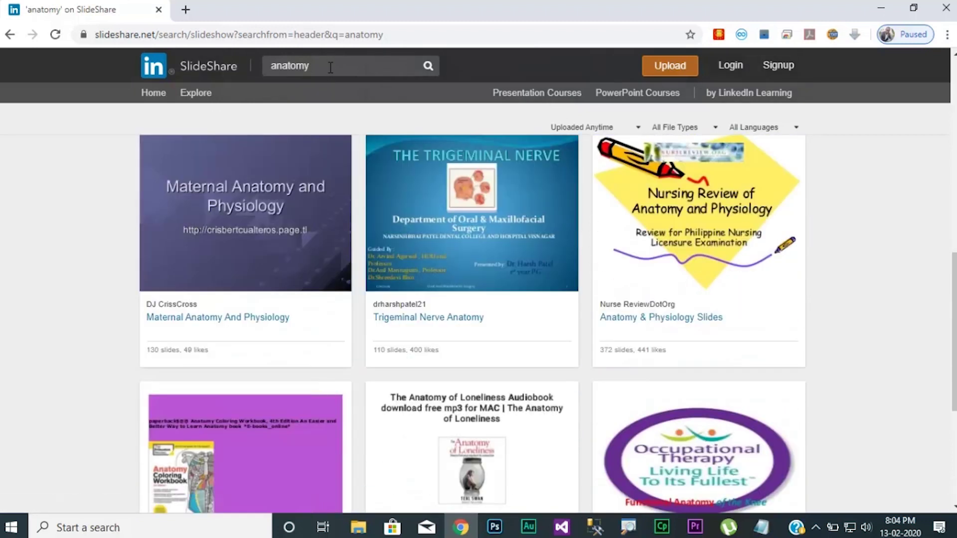
scroll(331, 67, up, 8)
Replace 'anatomy' with 'project management', search, and scroll through the results.
double_click(330, 67)
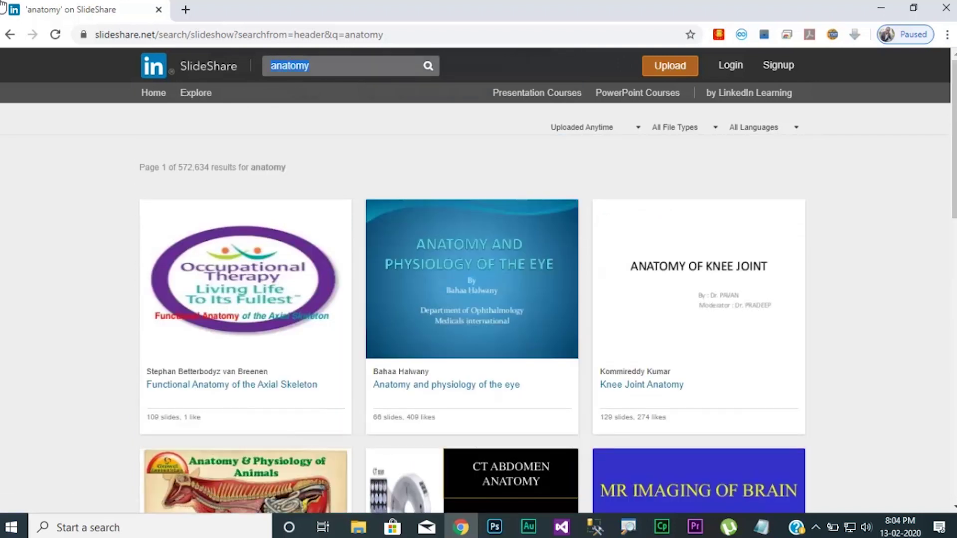
text(project m)
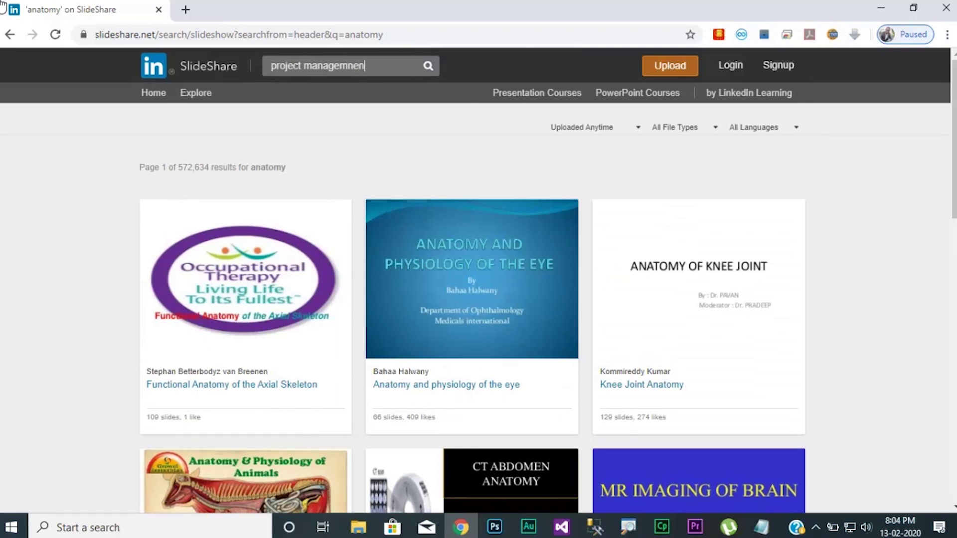
key(Return)
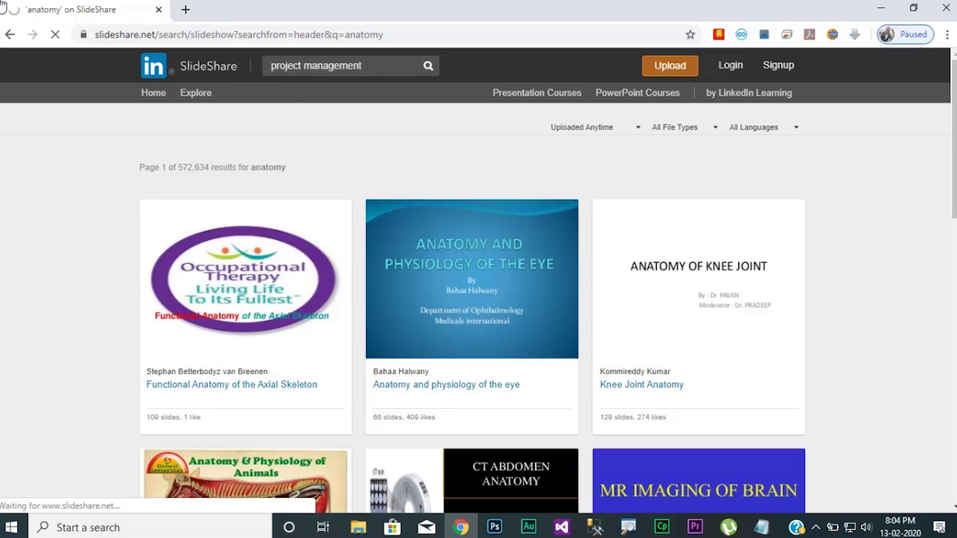
scroll(471, 209, down, 3)
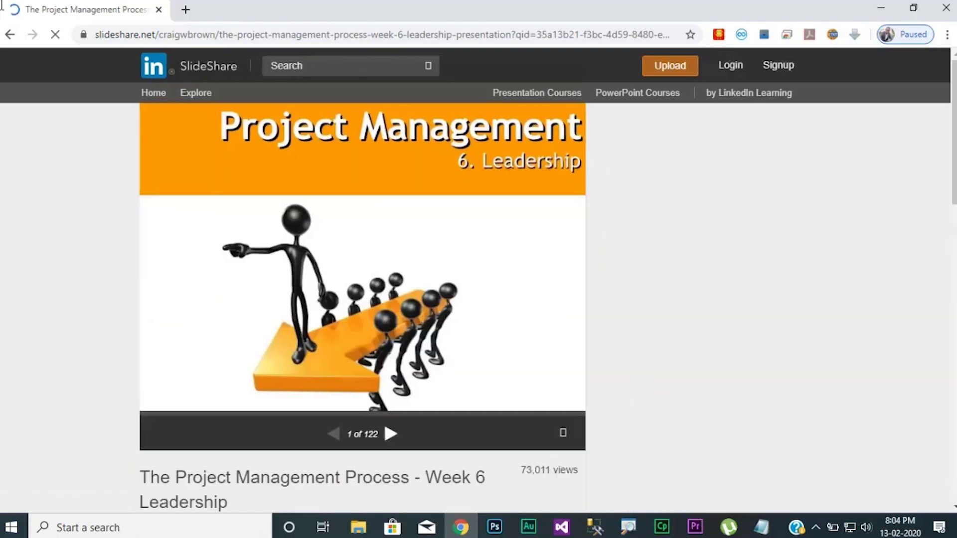
scroll(472, 308, down, 3)
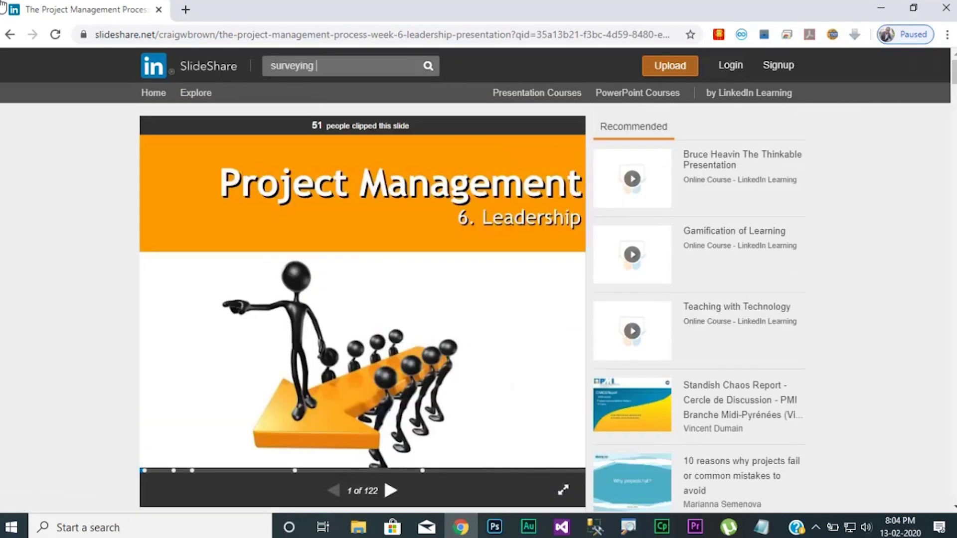
Search for 'surveying' and open the CE6404 ANNA UNIVERSITY Unit iii total station surveying deck.
key(Return)
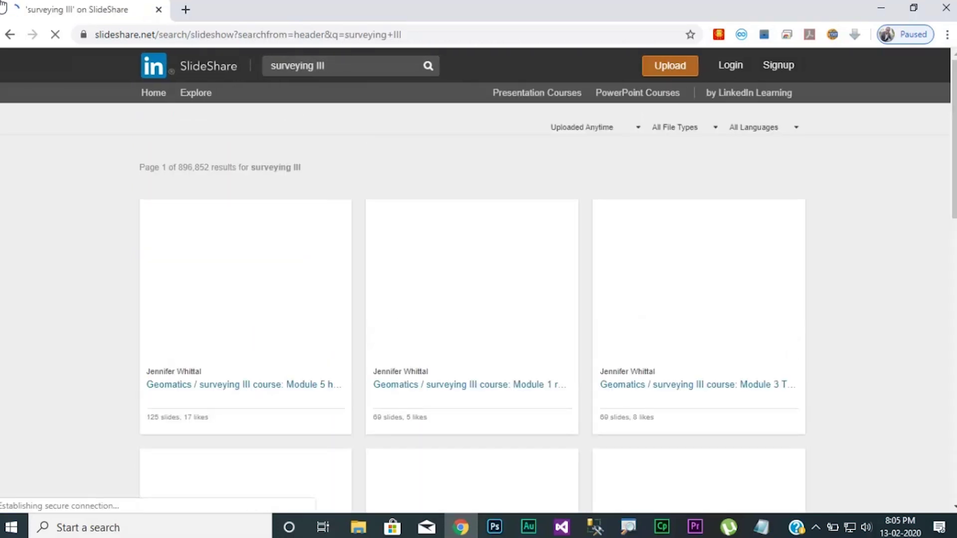
scroll(472, 319, down, 3)
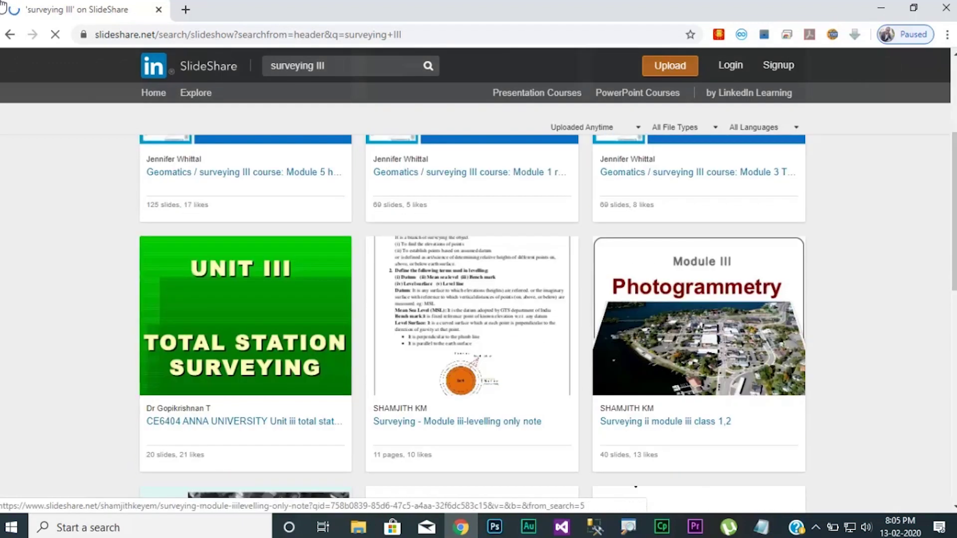
scroll(472, 319, down, 2)
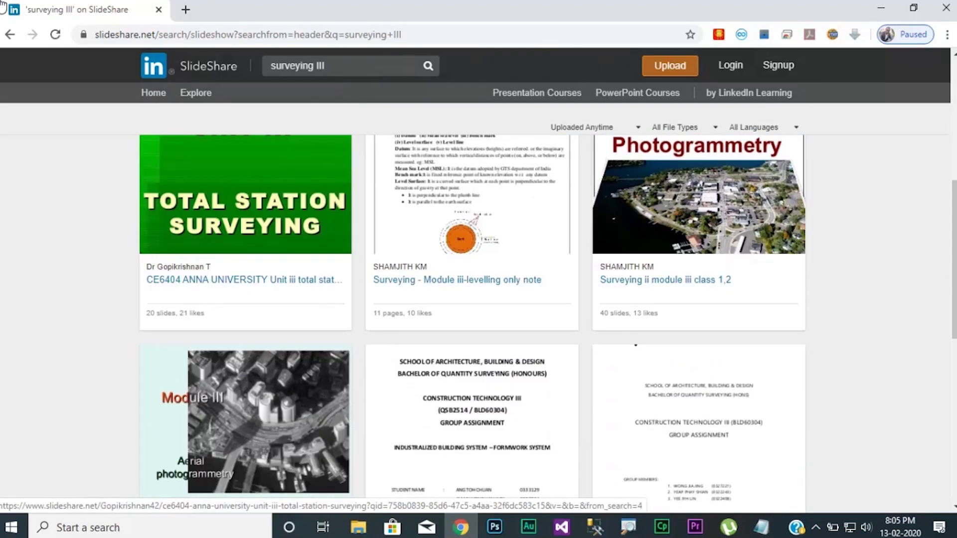
click(267, 280)
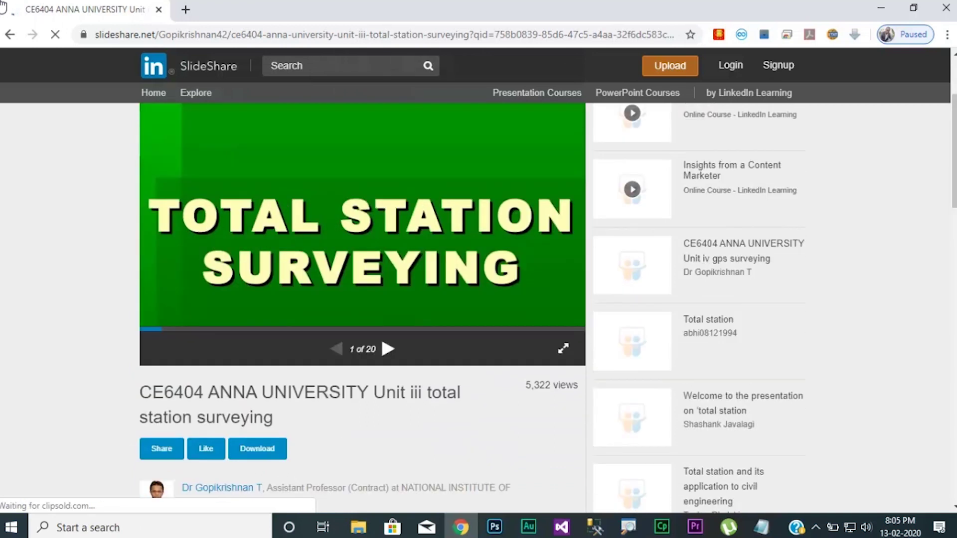
Page through the deck to slide 4 of 20, Reflectors.
click(388, 349)
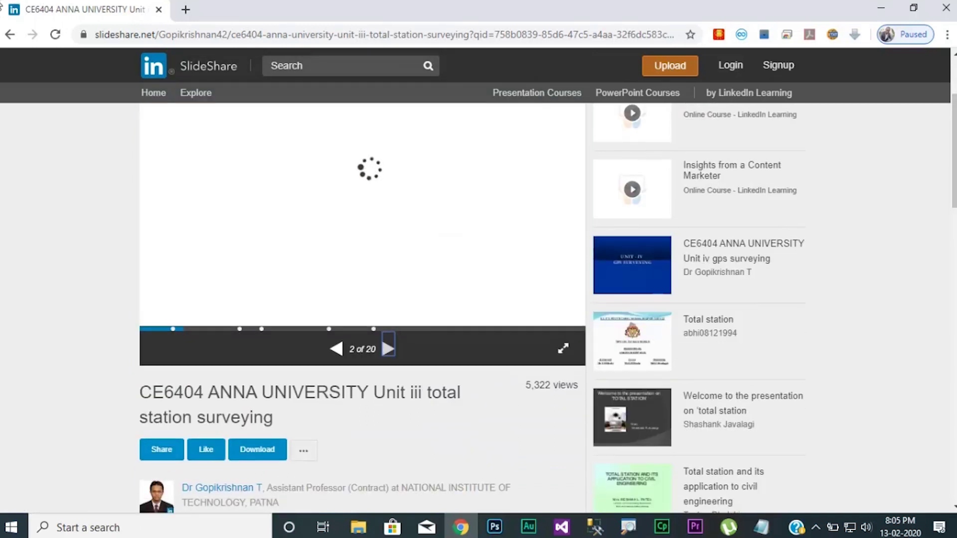
click(387, 349)
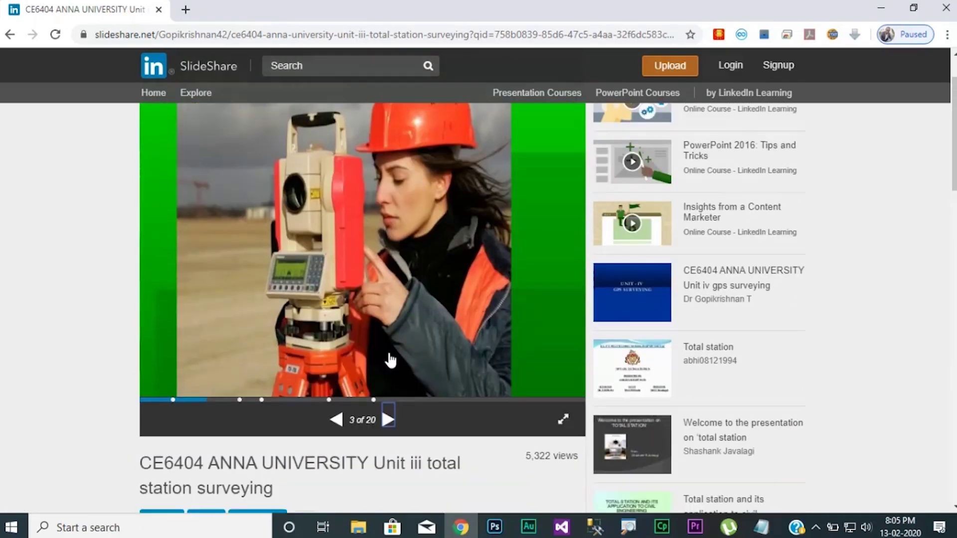
click(387, 419)
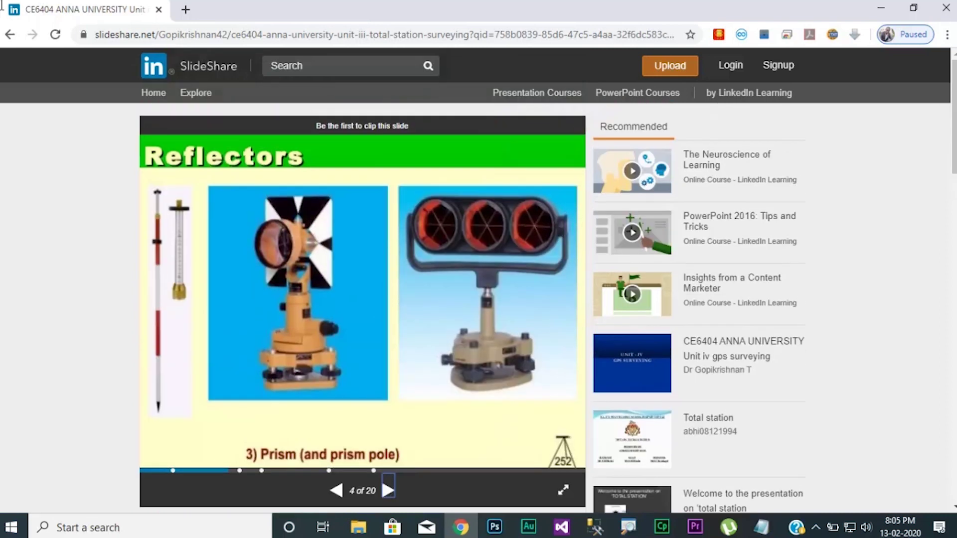
click(366, 68)
Search SlideShare for 'anatomy', fixing a typo in the word first.
text(an)
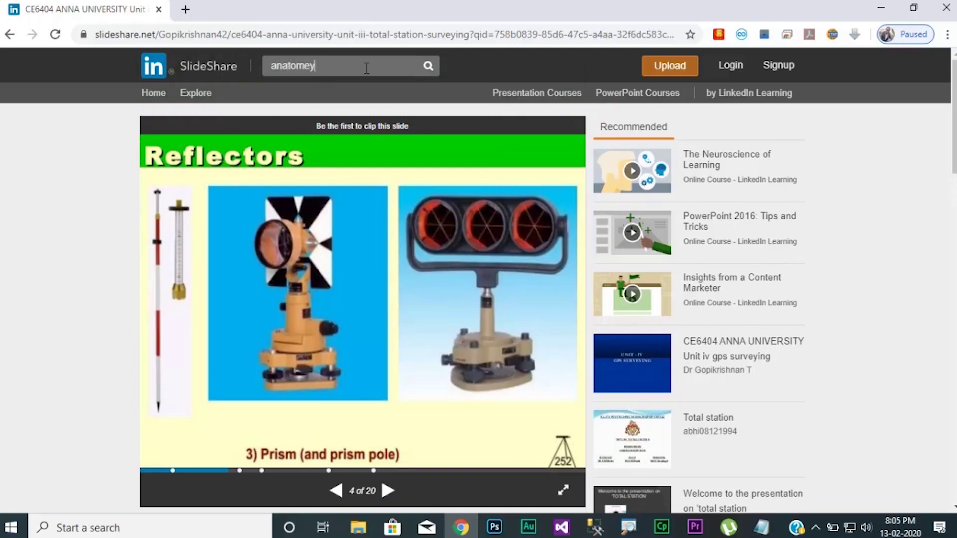
text(atom)
key(BackSpace)
key(BackSpace)
text(omy)
click(426, 66)
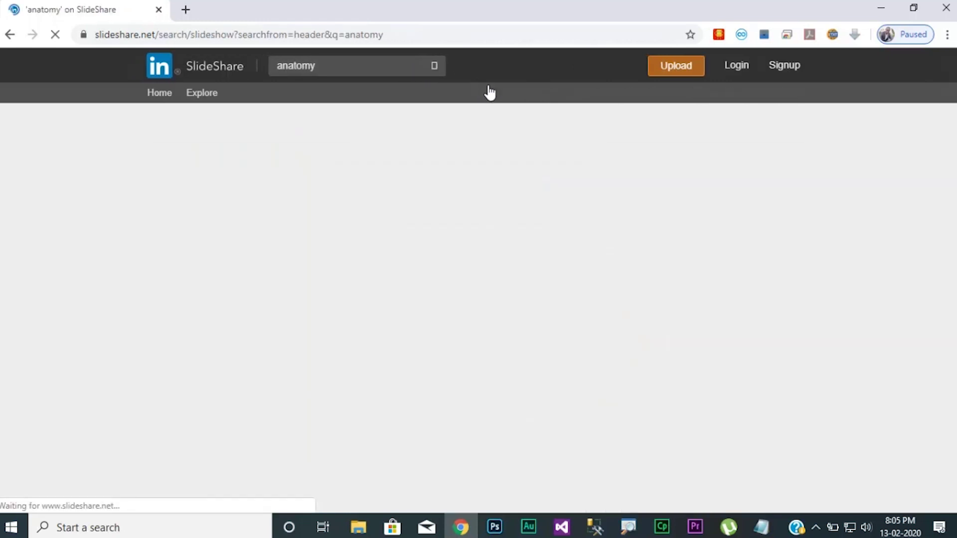
Move to page 2 of the anatomy results, with decks like Anatomy of optic nerve.
scroll(517, 106, down, 8)
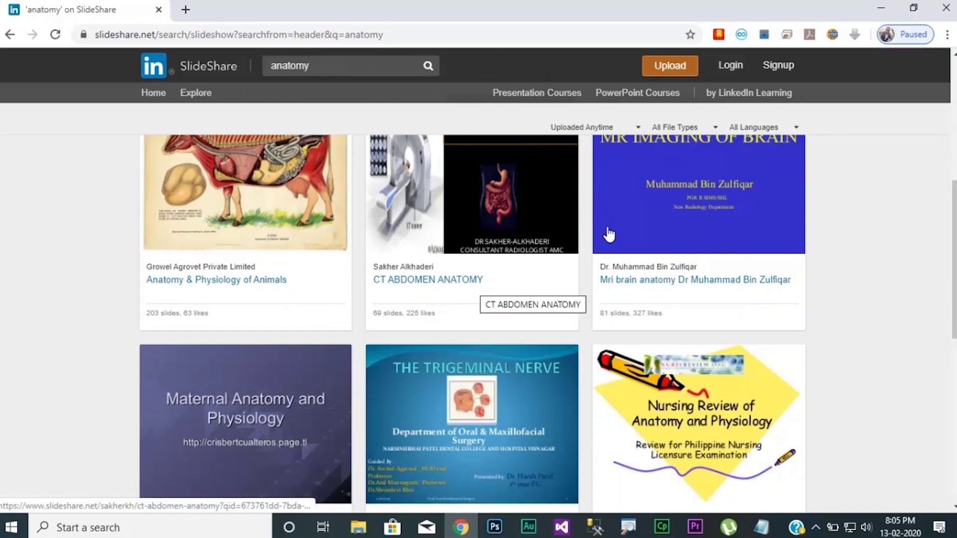
scroll(613, 251, down, 8)
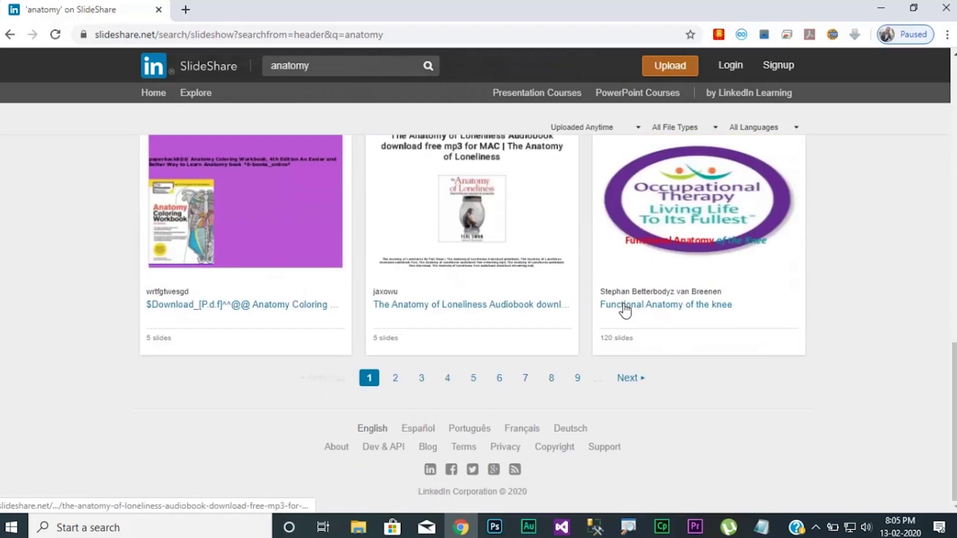
click(629, 377)
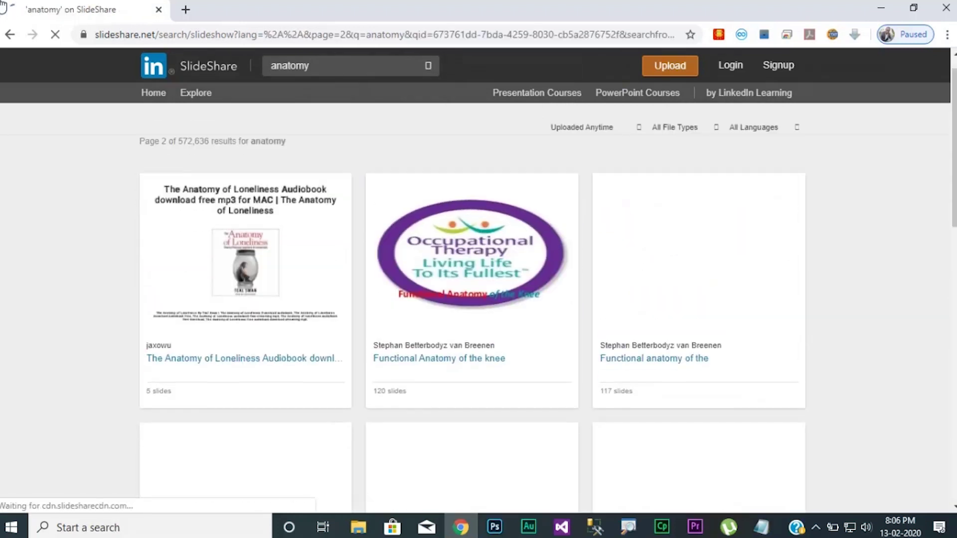
scroll(479, 299, down, 5)
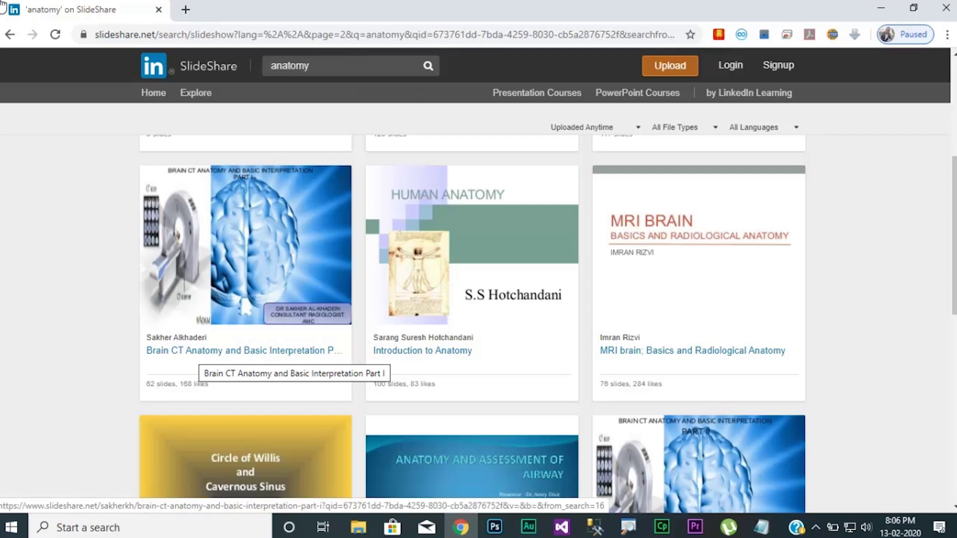
scroll(472, 319, down, 5)
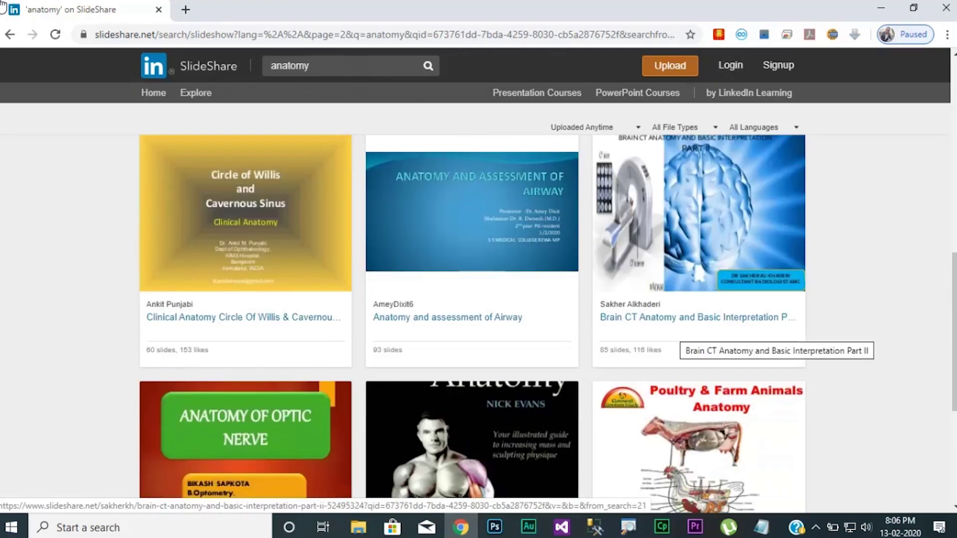
scroll(471, 319, down, 5)
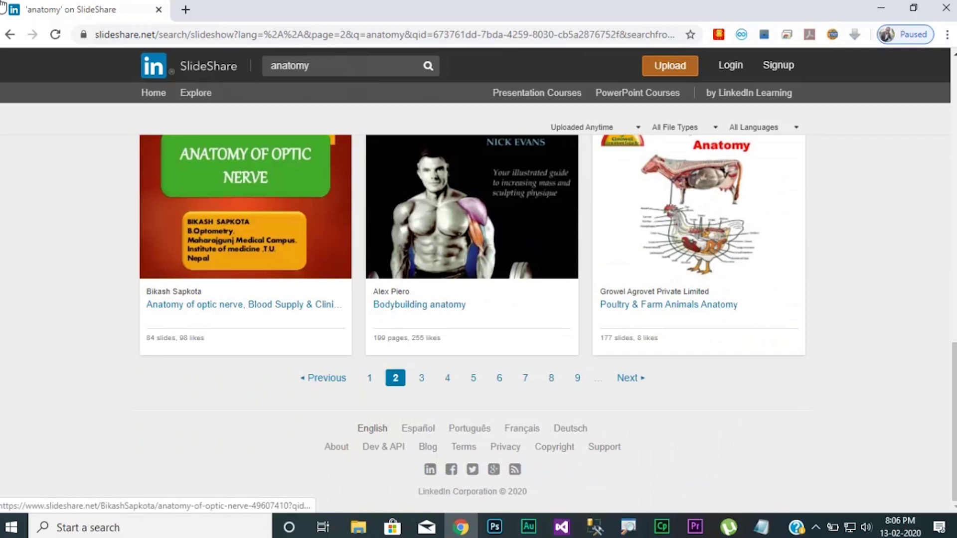
Open the 'Anatomy of optic nerve, Blood Supply & Clinical Significance' deck and page through to slide 4 of 84.
click(245, 224)
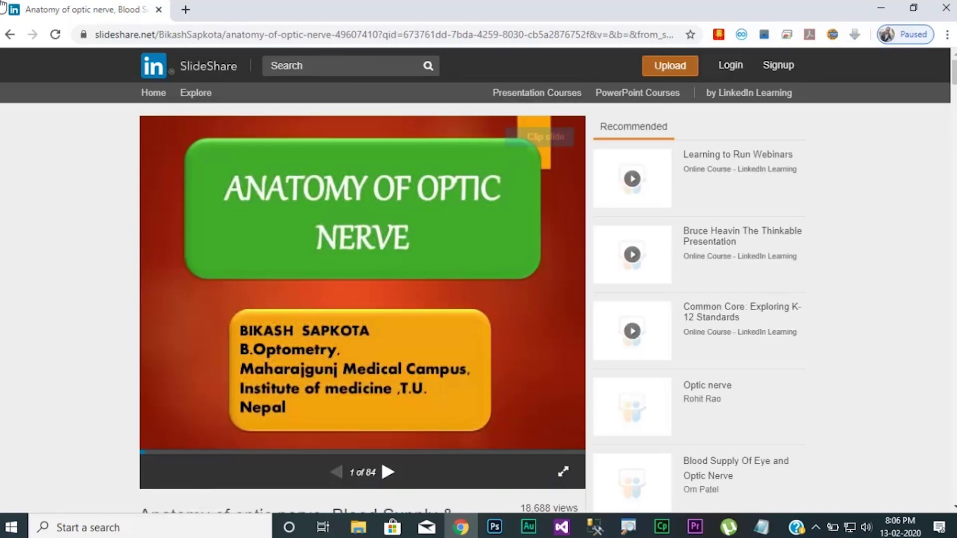
scroll(363, 299, down, 4)
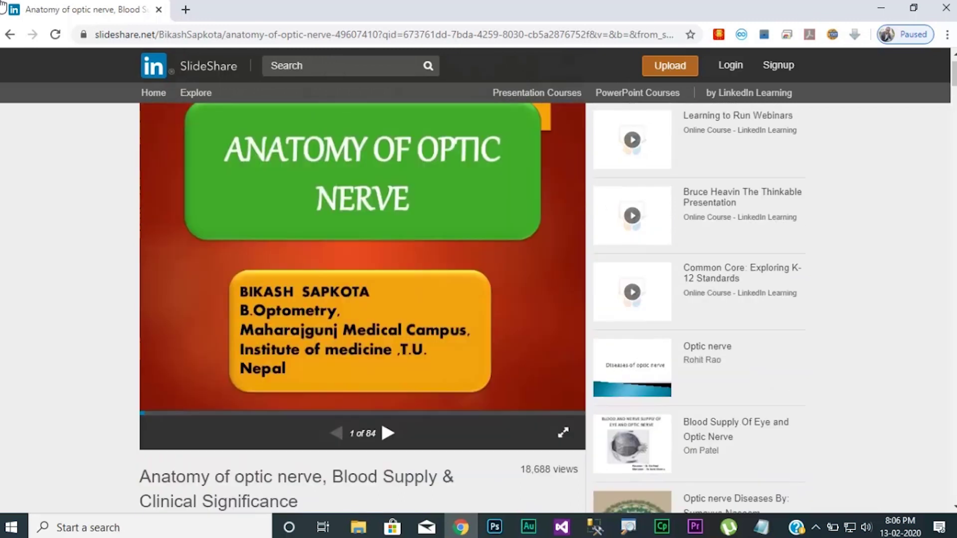
key(Right)
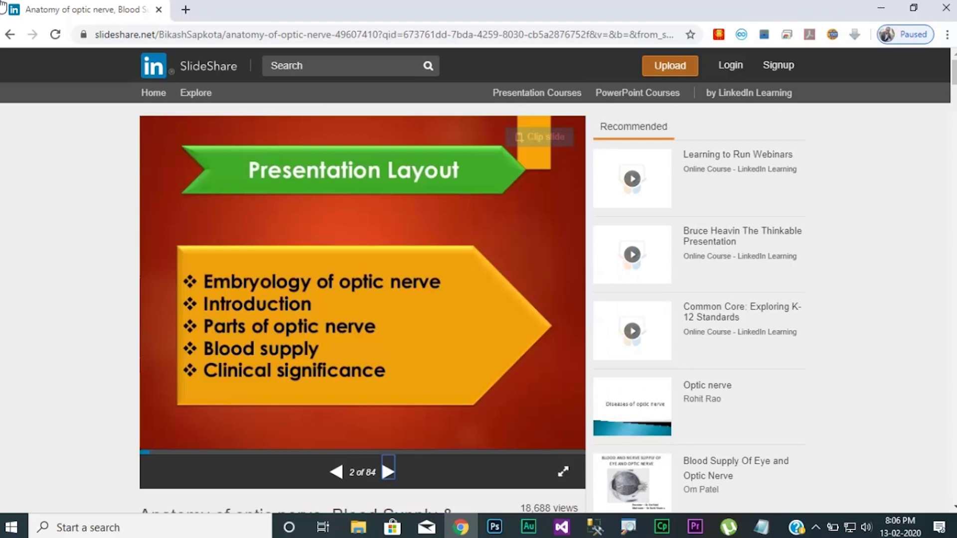
scroll(379, 318, down, 1)
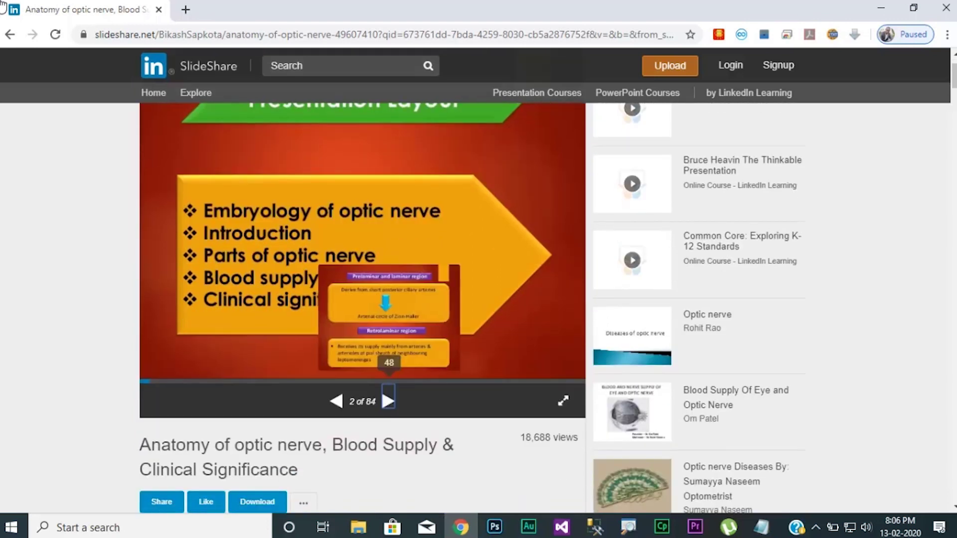
key(Right)
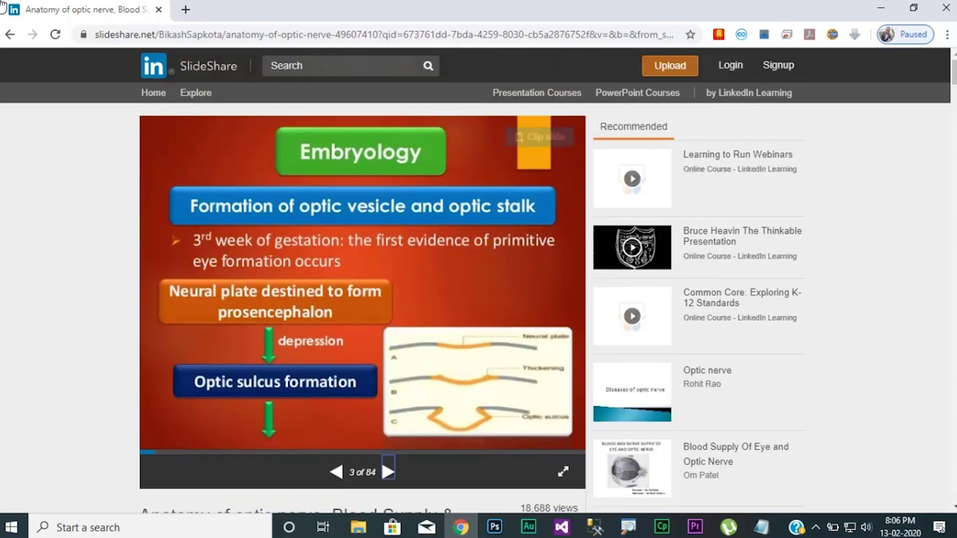
key(Right)
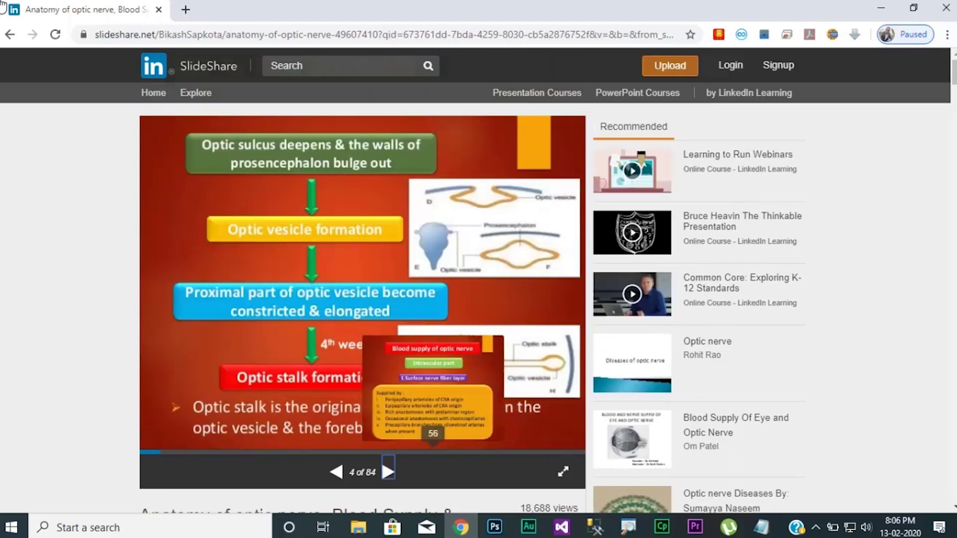
scroll(362, 299, down, 4)
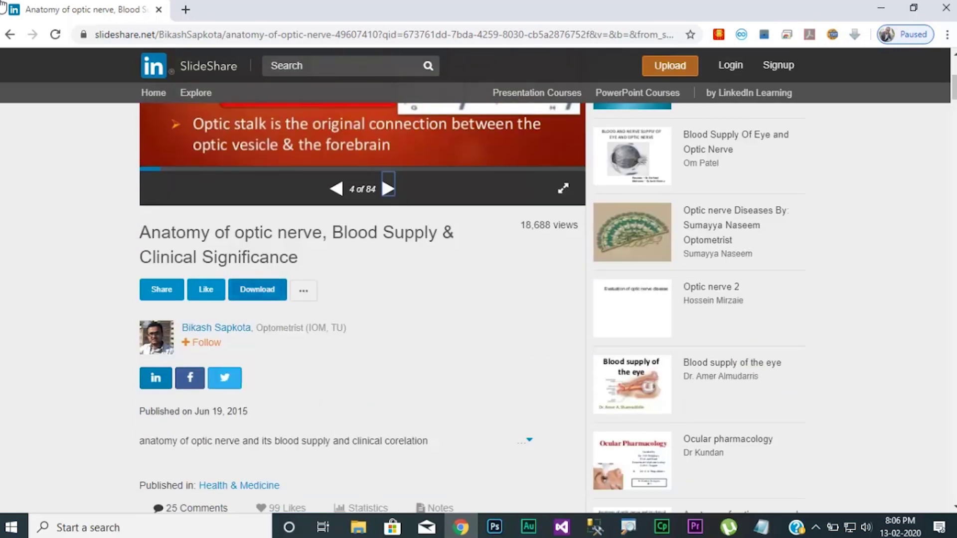
Log in with LinkedIn from the Download prompt, confirm the signed-in account, and re-request the optic nerve deck download.
click(257, 289)
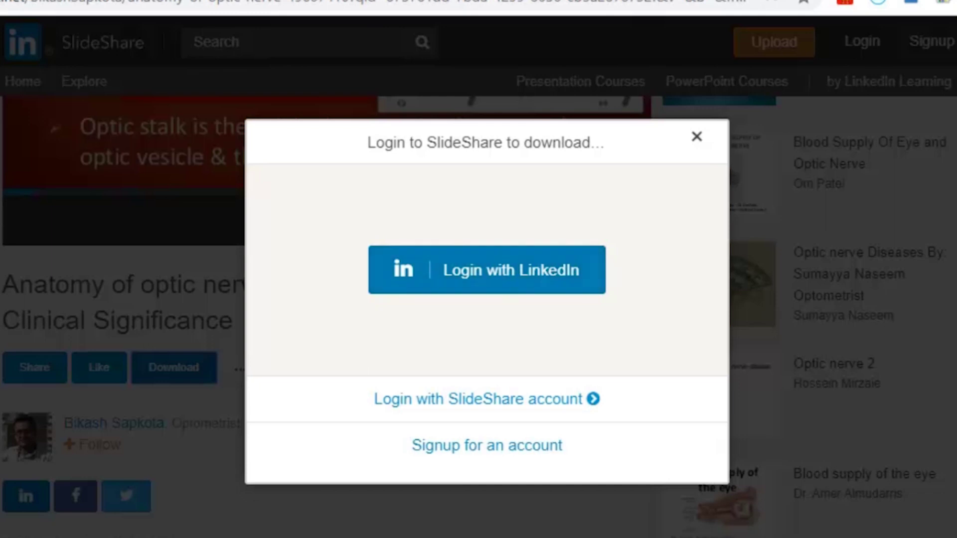
click(487, 269)
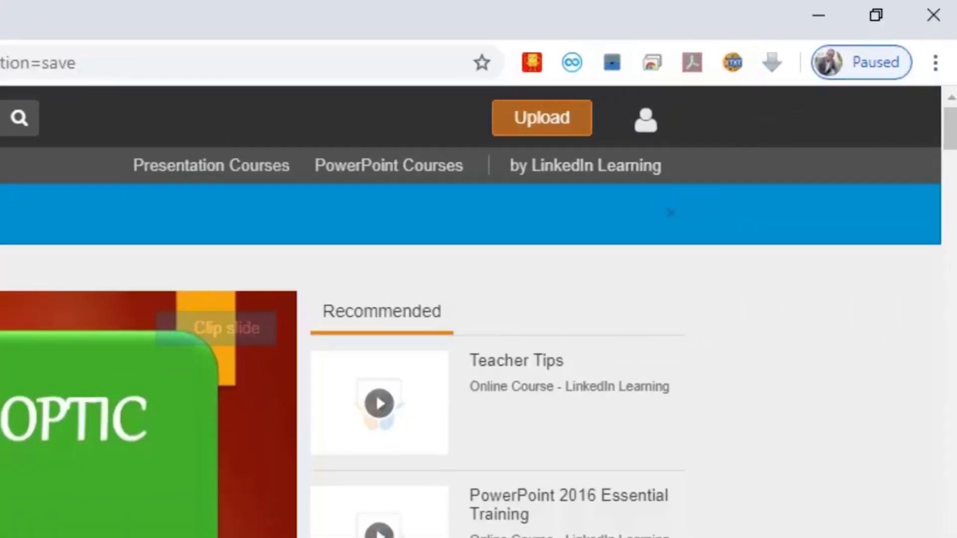
click(645, 119)
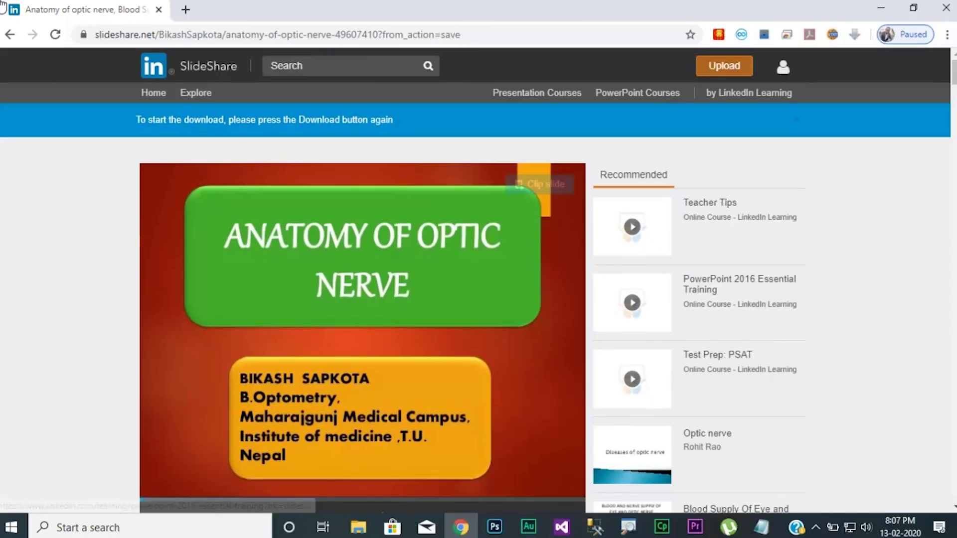
scroll(359, 299, down, 10)
click(257, 196)
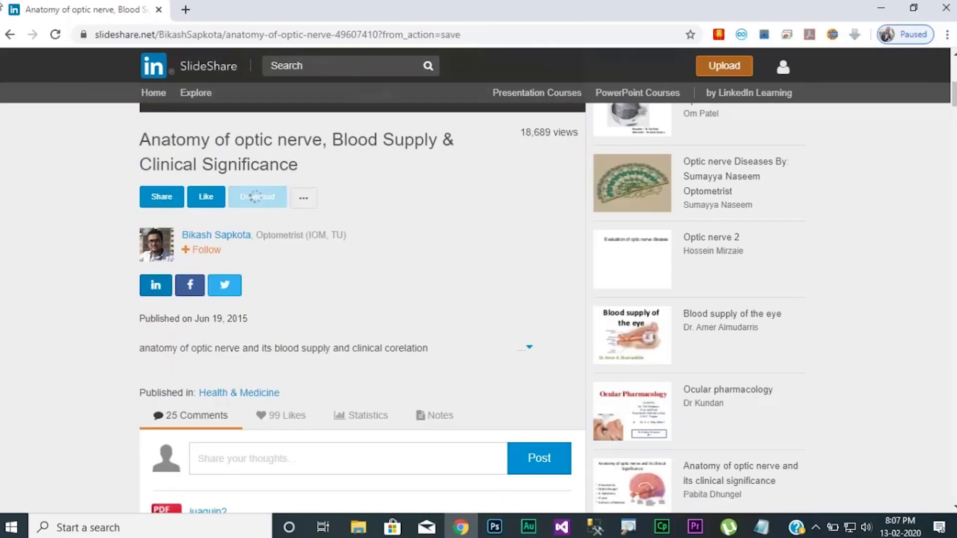